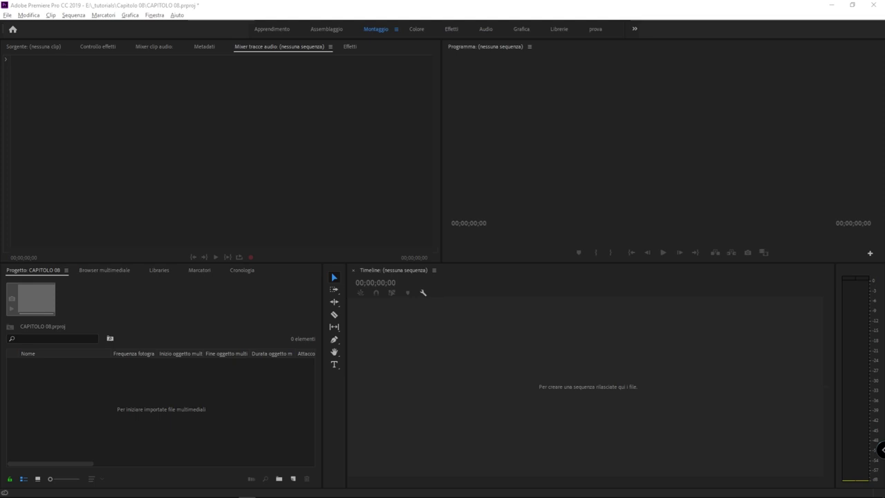
# Step: Browse the Materiale clips and import 7Q5A1970.MOV into the project
pyautogui.moveTo(880, 449)
pyautogui.doubleClick(249, 379)
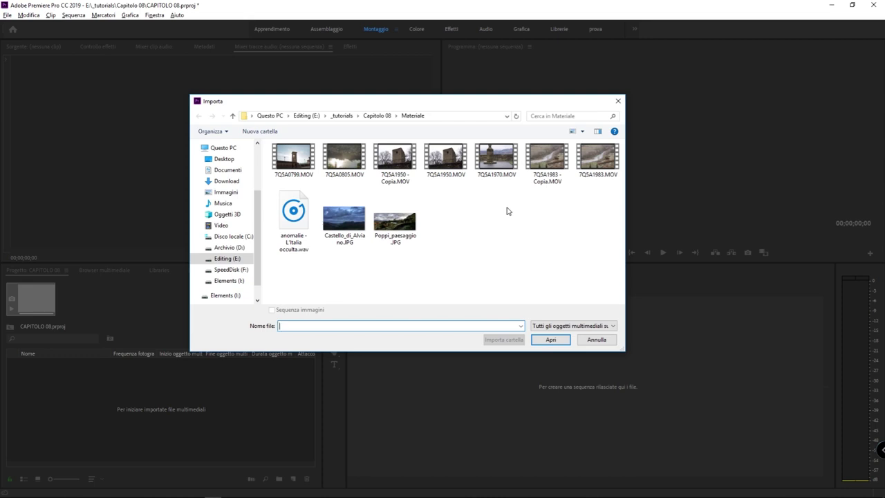
pyautogui.click(434, 152)
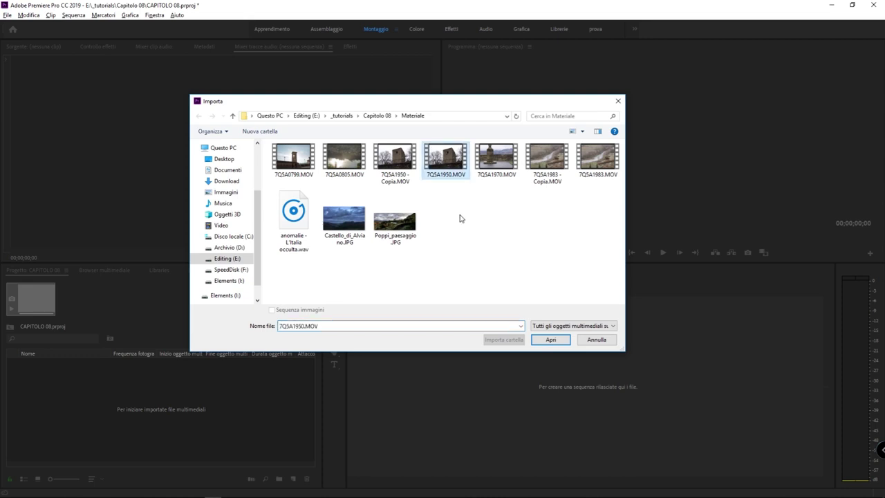
pyautogui.click(396, 158)
pyautogui.click(356, 161)
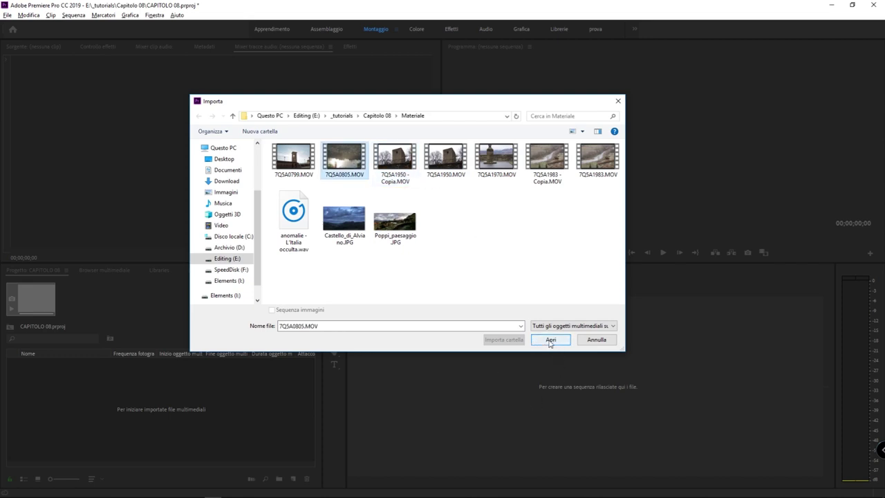
pyautogui.click(385, 158)
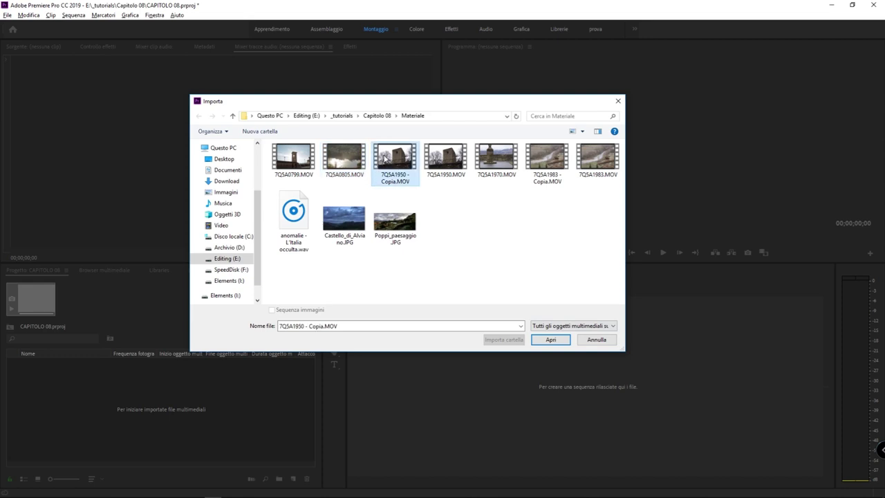
pyautogui.click(445, 161)
pyautogui.click(502, 161)
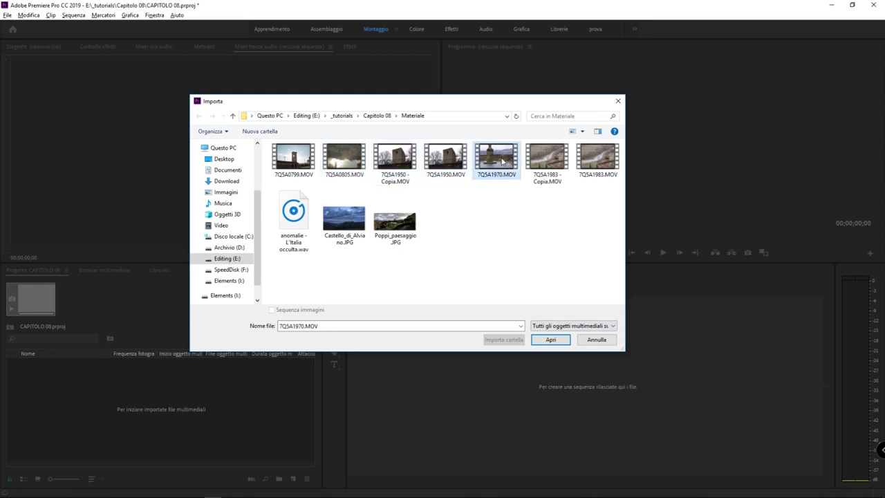
pyautogui.doubleClick(502, 160)
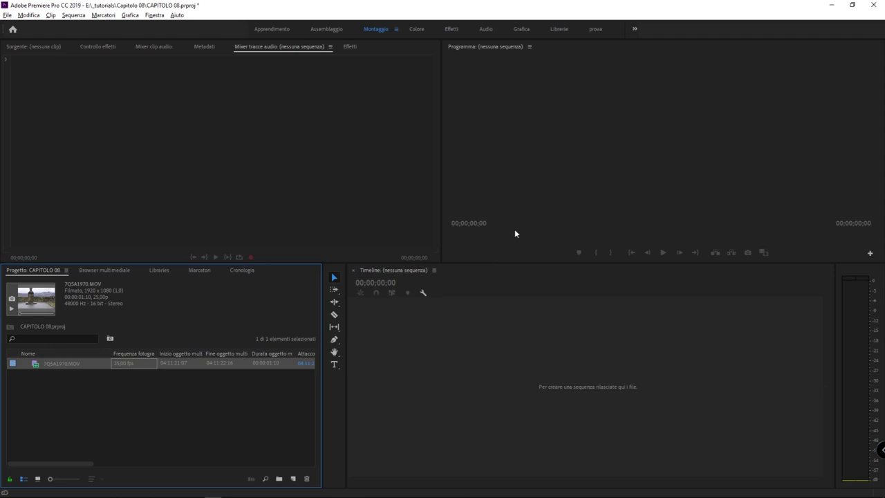
# Step: Import 7Q5A1950.MOV, 7Q5A1970.MOV and 7Q5A1983 - Copia.MOV together in one import
pyautogui.doubleClick(250, 392)
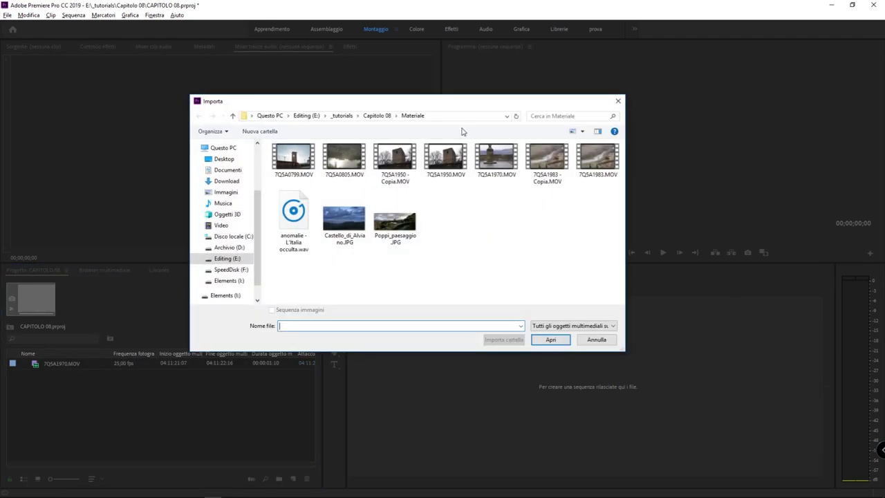
pyautogui.click(454, 160)
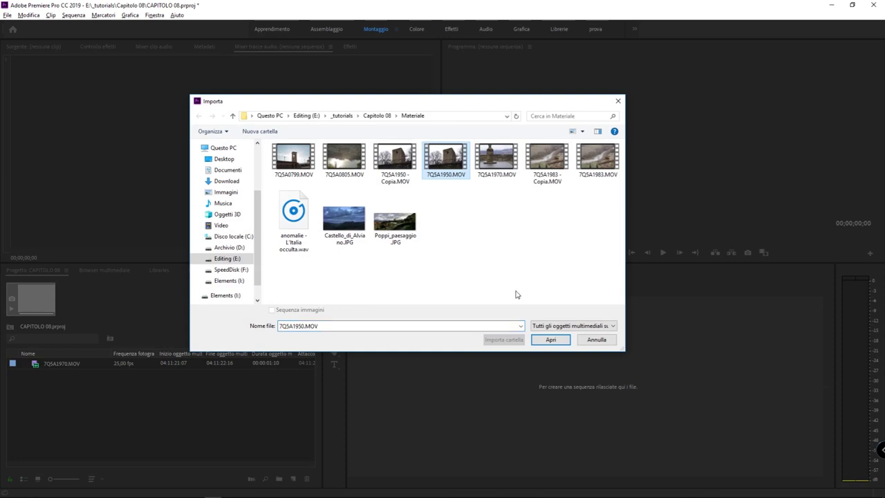
pyautogui.keyDown('ctrl'); pyautogui.click(496, 160); pyautogui.keyUp('ctrl')
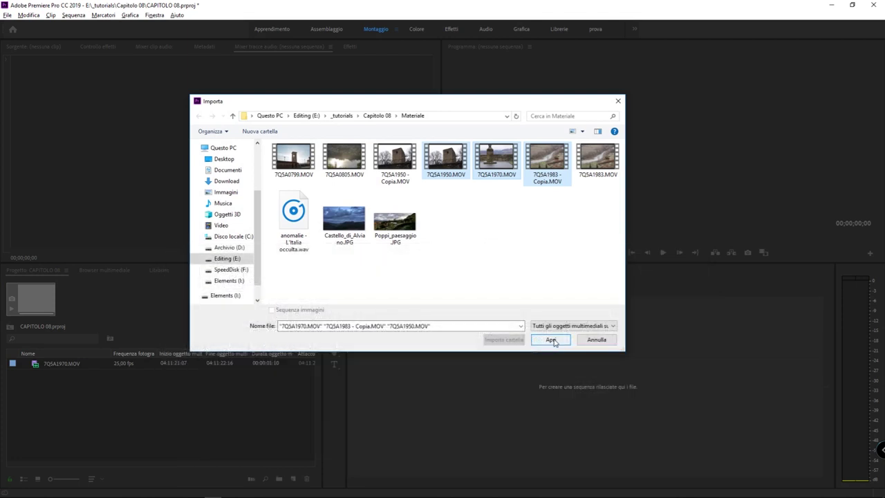
pyautogui.click(553, 340)
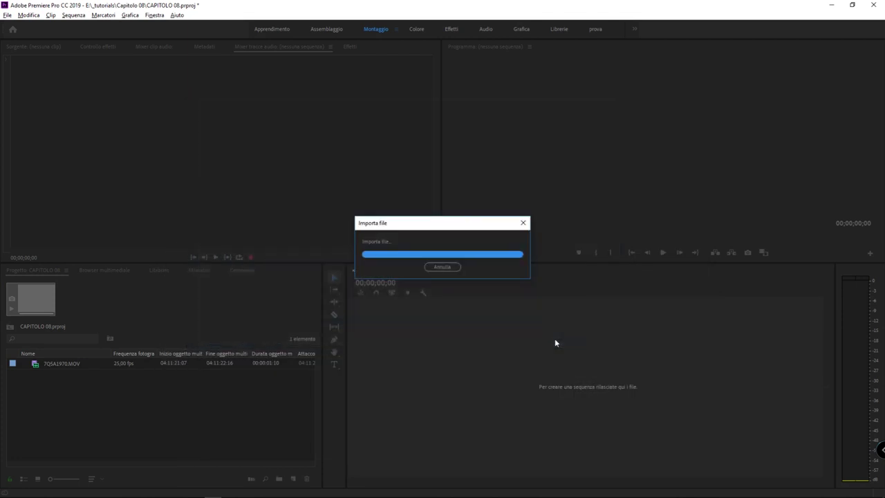
# Step: Delete all four clips from the project and reopen the Importa dialog
pyautogui.moveTo(191, 434); pyautogui.dragTo(104, 350)
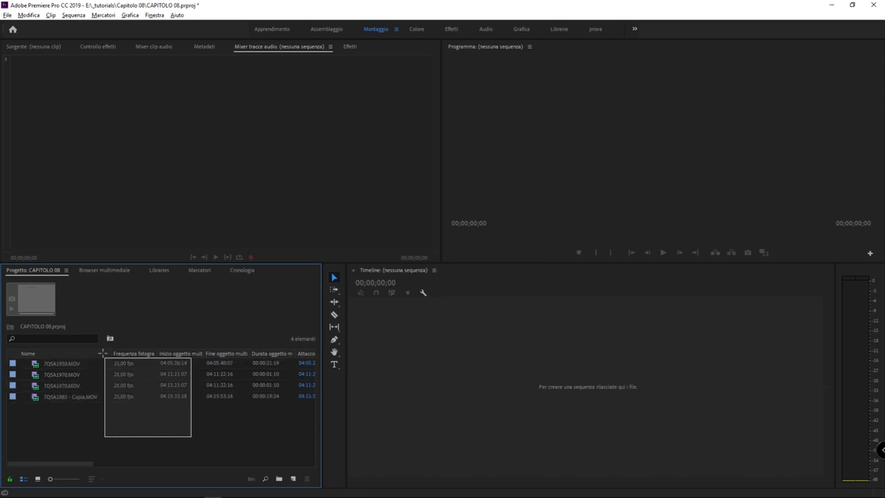
pyautogui.moveTo(95, 415); pyautogui.dragTo(72, 361)
pyautogui.press('Delete')
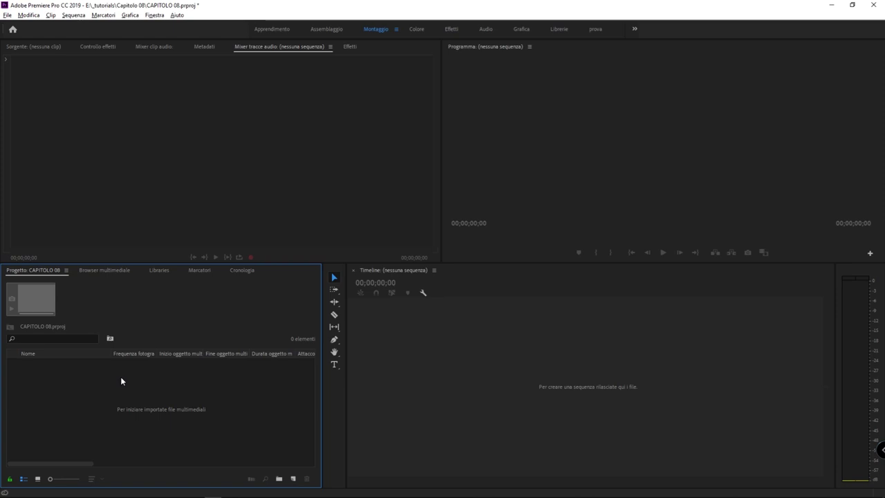
pyautogui.doubleClick(121, 381)
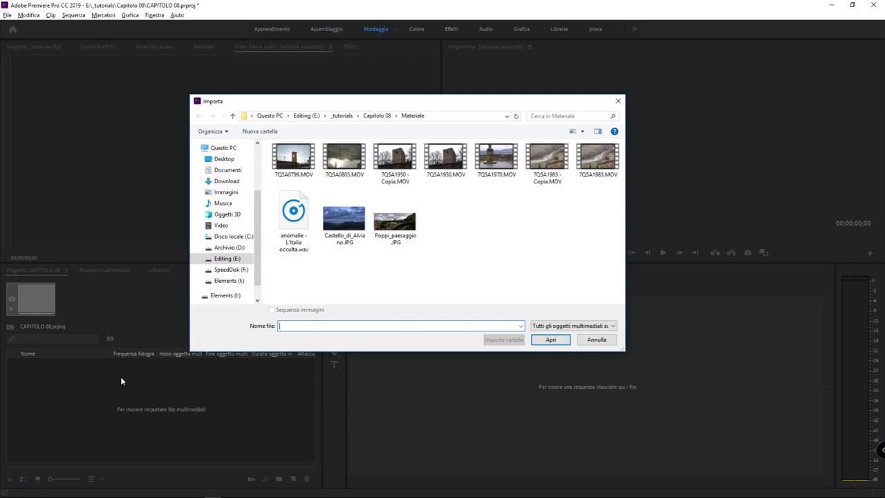
# Step: Go up to Capitolo 08, select Materiale, then cancel the Importa dialog
pyautogui.click(381, 116)
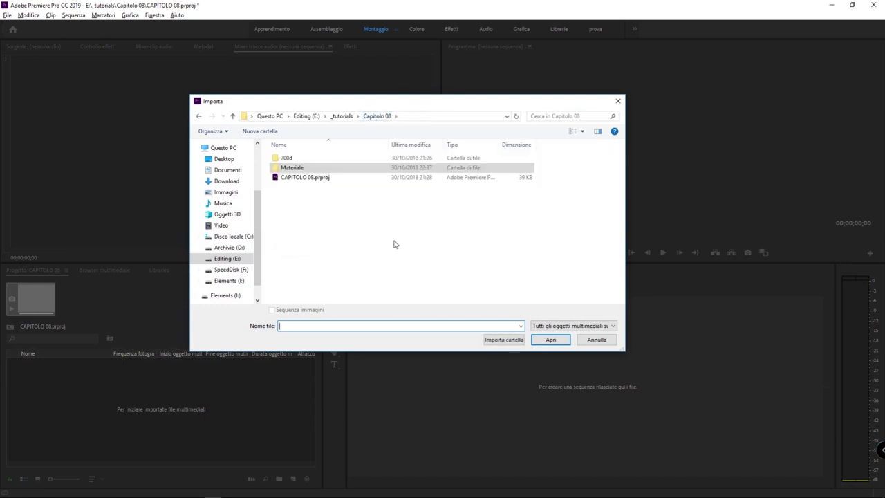
pyautogui.click(294, 168)
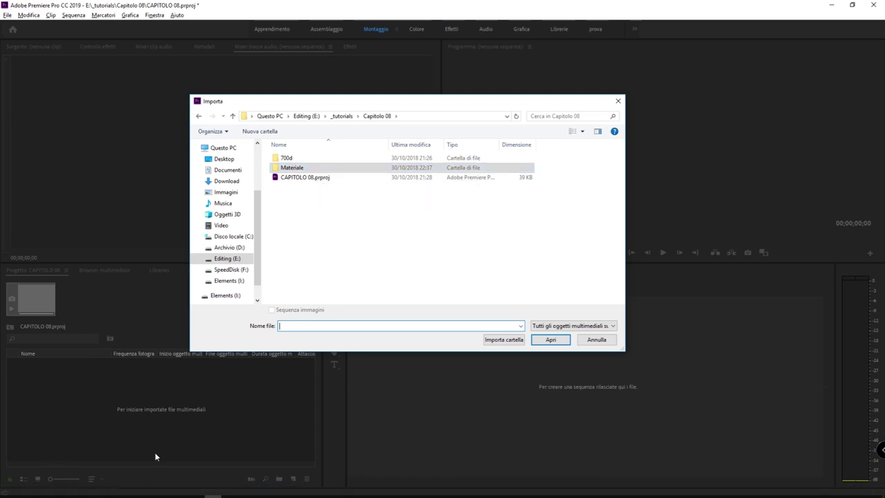
pyautogui.click(596, 340)
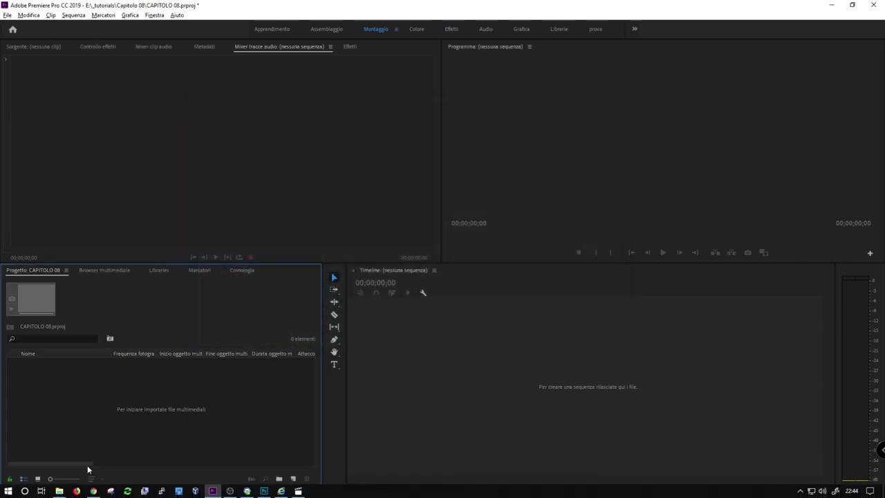
# Step: Browse Capitolo 08 in Explorer, abandon dragging Materiale into Premiere, then reopen Importa
pyautogui.click(68, 490)
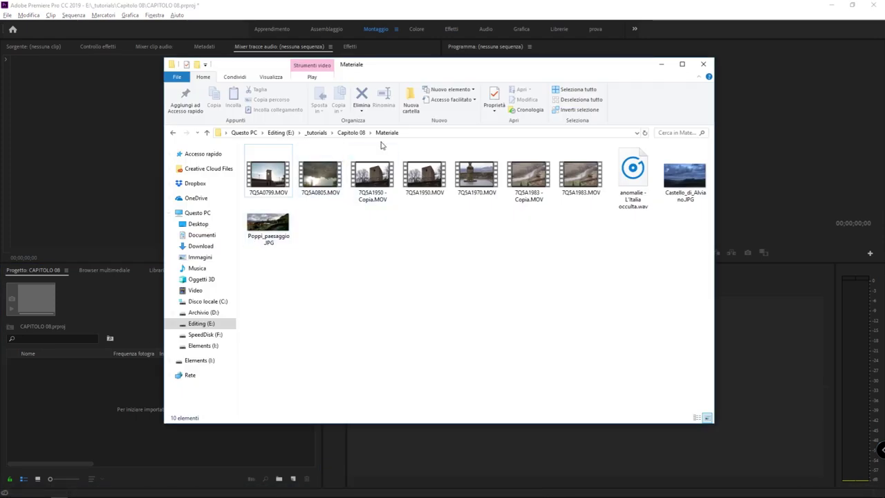
pyautogui.click(357, 134)
pyautogui.moveTo(325, 171); pyautogui.dragTo(105, 417)
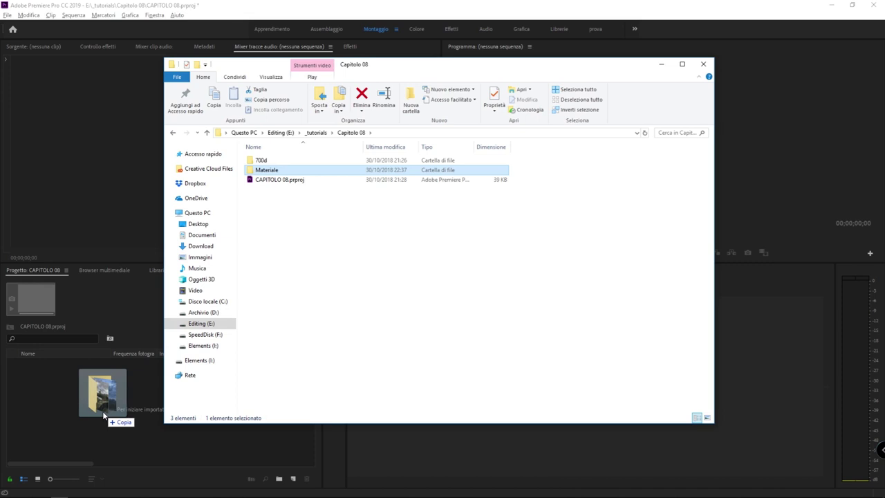
pyautogui.moveTo(104, 415); pyautogui.dragTo(273, 176)
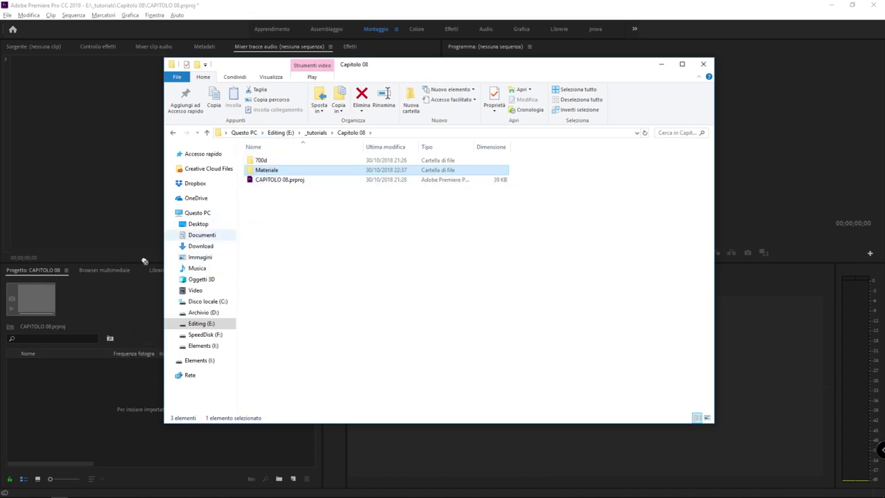
pyautogui.doubleClick(85, 392)
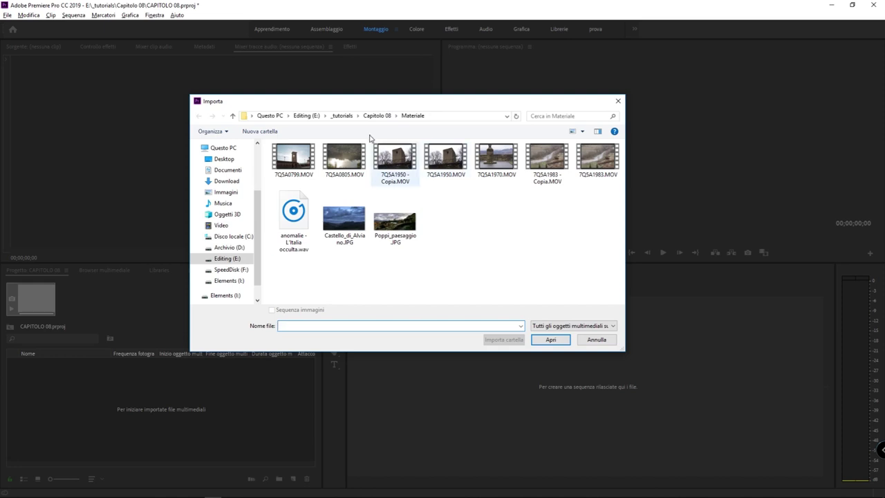
# Step: Import the entire Materiale folder from Capitolo 08 as a project bin
pyautogui.click(384, 115)
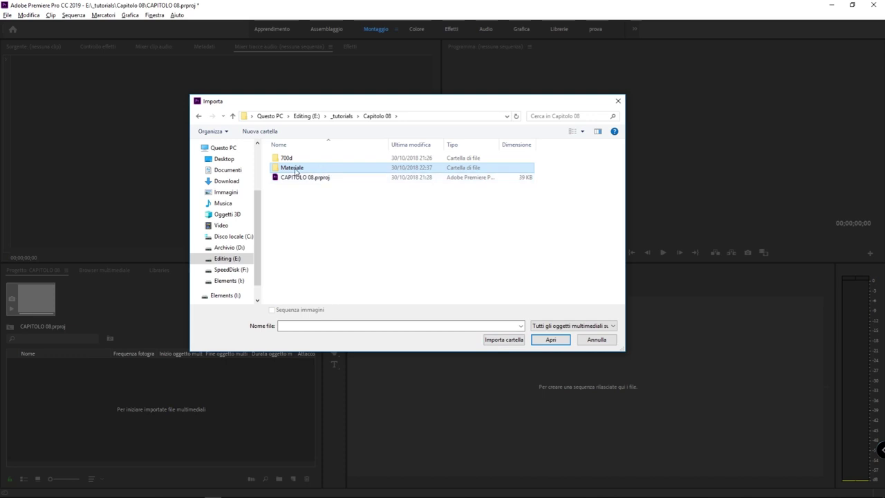
pyautogui.click(504, 339)
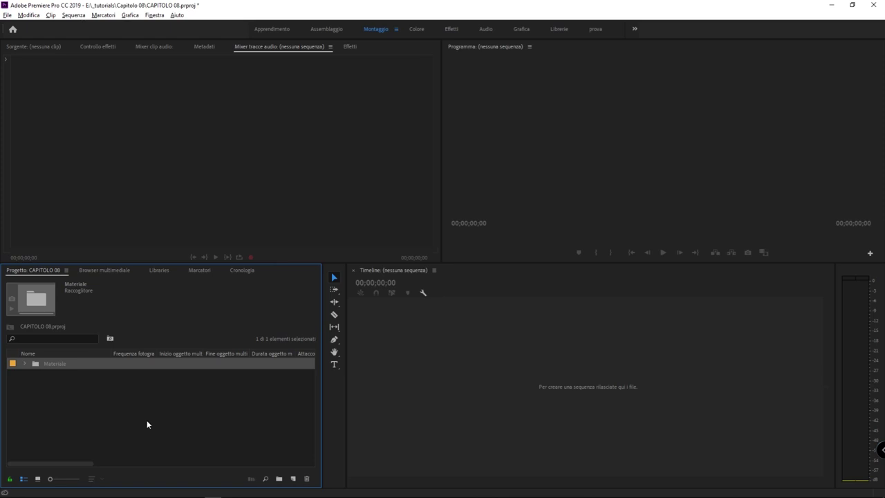
# Step: Expand the Materiale bin and scroll through its ten media files
pyautogui.click(24, 364)
pyautogui.scroll(-1, 101, 437)
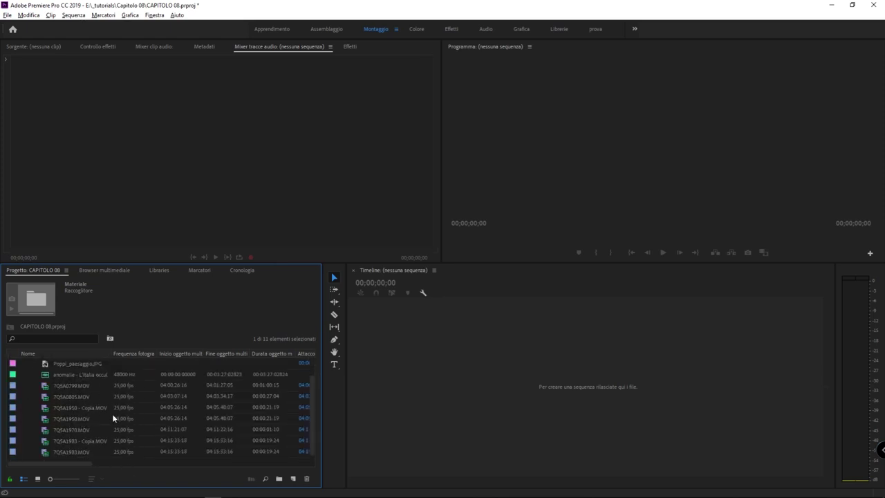
pyautogui.scroll(1, 112, 413)
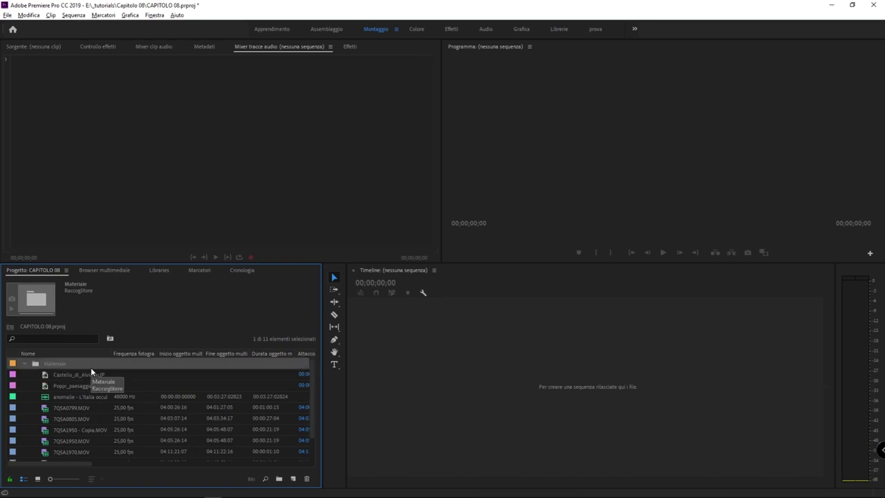
pyautogui.scroll(-1, 78, 397)
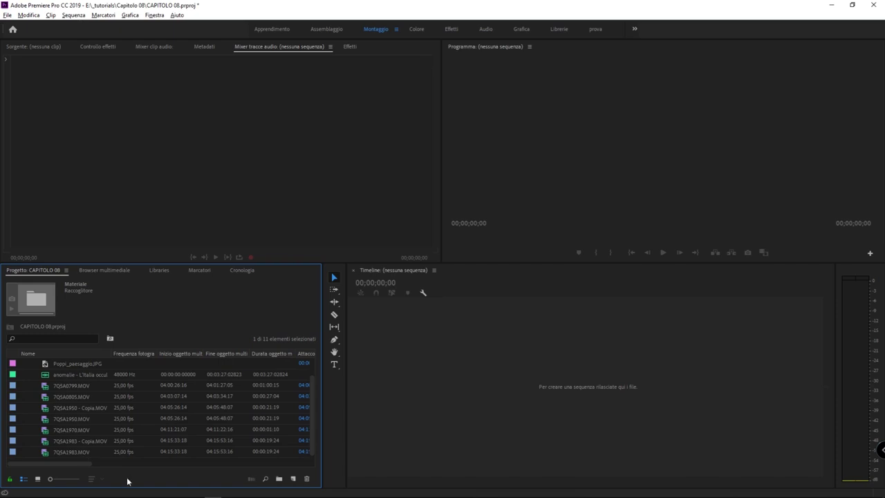
pyautogui.click(60, 491)
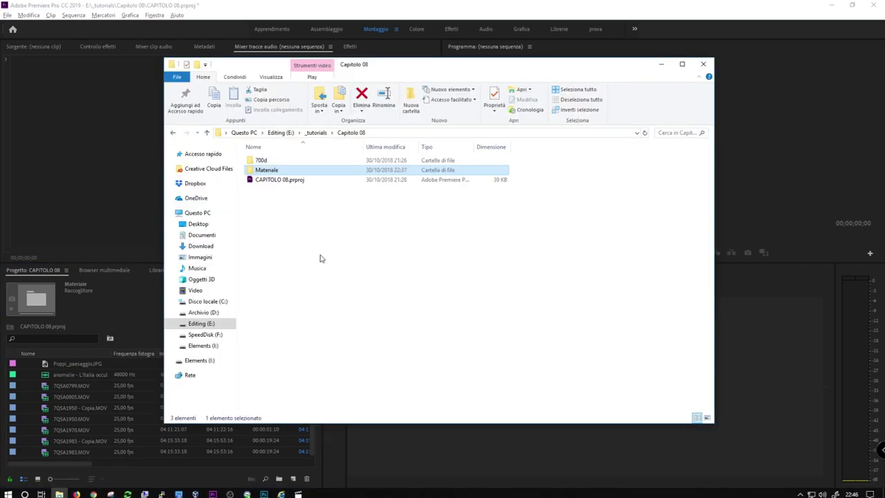
# Step: Open Materiale in Explorer, then select and delete all 11 Premiere project items
pyautogui.doubleClick(340, 171)
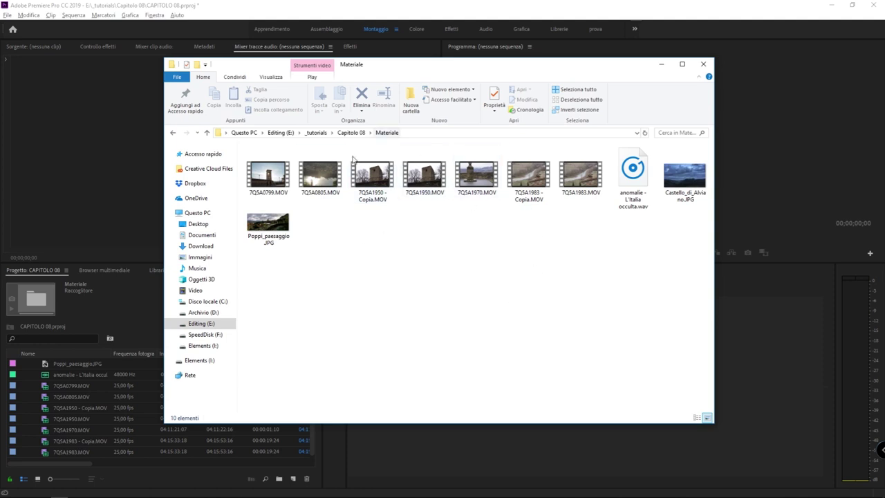
pyautogui.click(118, 408)
pyautogui.hotkey('ctrl', 'a')
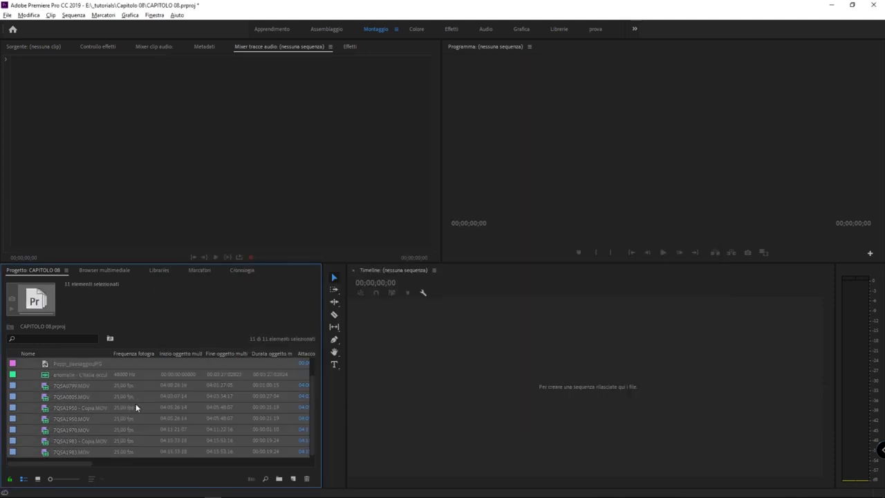
pyautogui.press('Delete')
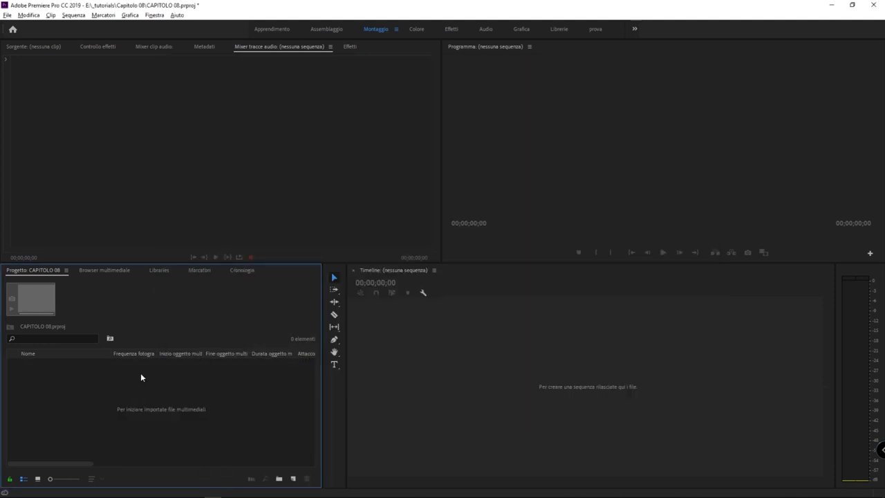
# Step: Undo the deletion, then remove 7Q5A1950.MOV from the project
pyautogui.hotkey('ctrl', 'z')
pyautogui.click(155, 396)
pyautogui.click(146, 429)
pyautogui.click(104, 398)
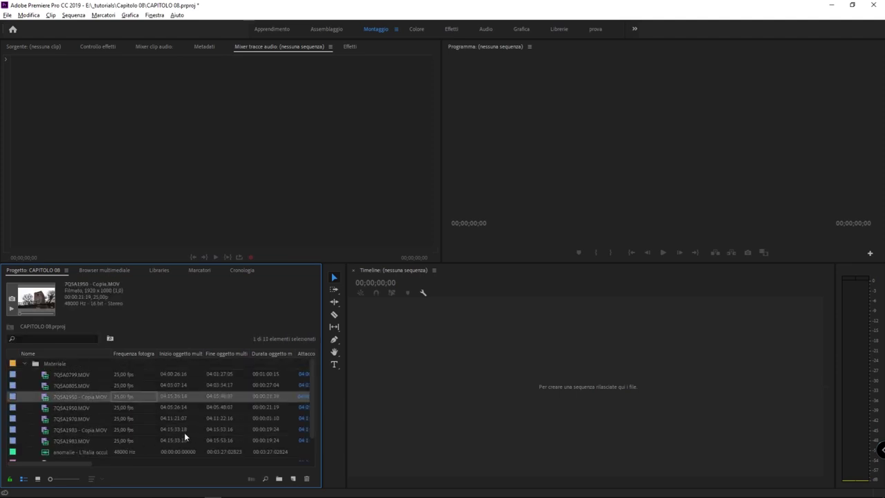
pyautogui.click(129, 405)
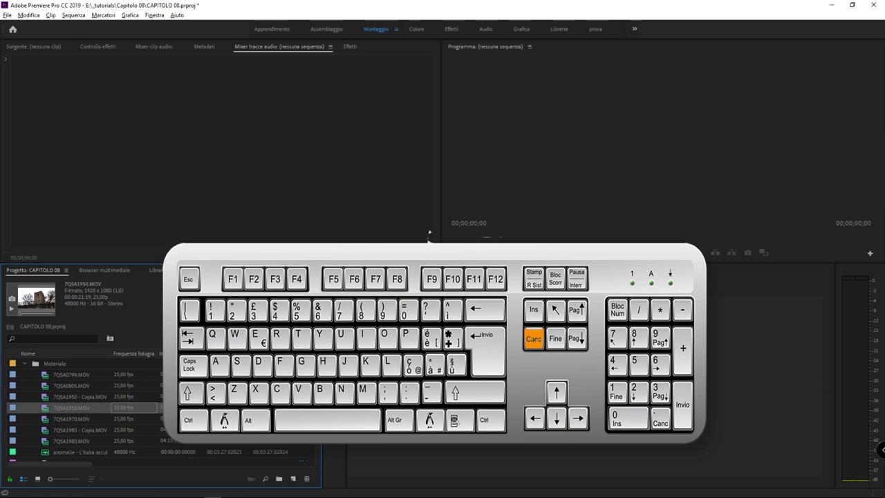
pyautogui.press('Delete')
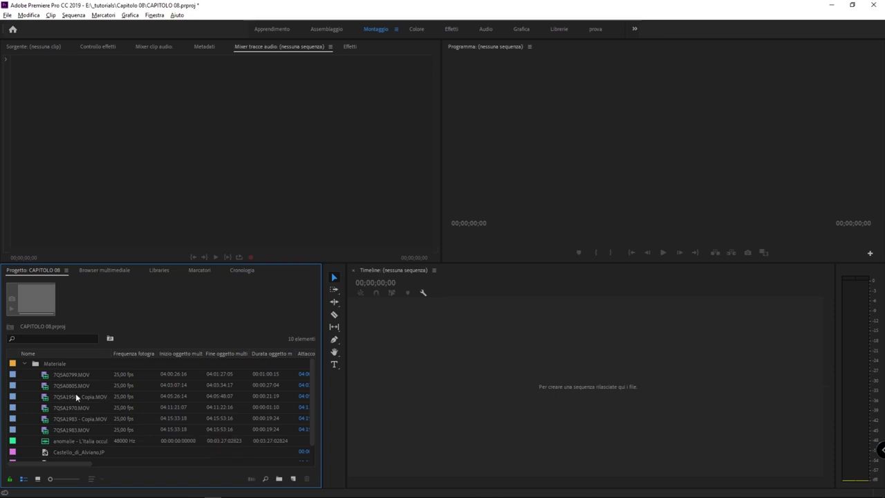
# Step: Scroll through the ten remaining items and select them all
pyautogui.click(75, 396)
pyautogui.scroll(-1, 89, 402)
pyautogui.scroll(1, 67, 436)
pyautogui.scroll(-1, 110, 398)
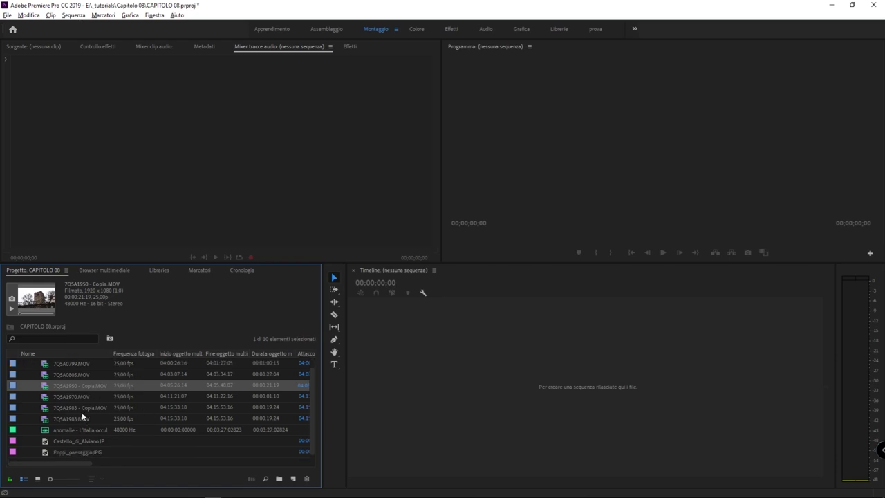
pyautogui.scroll(1, 125, 406)
pyautogui.hotkey('ctrl', 'a')
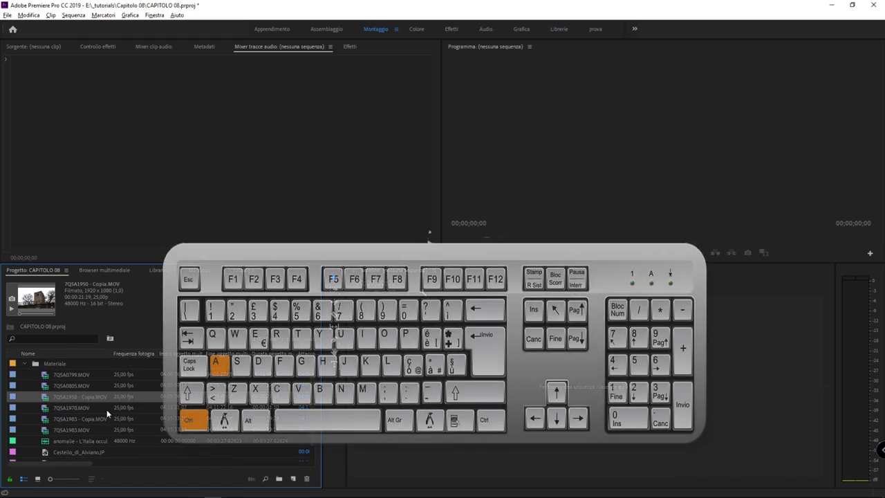
pyautogui.hotkey('ctrl', 'a')
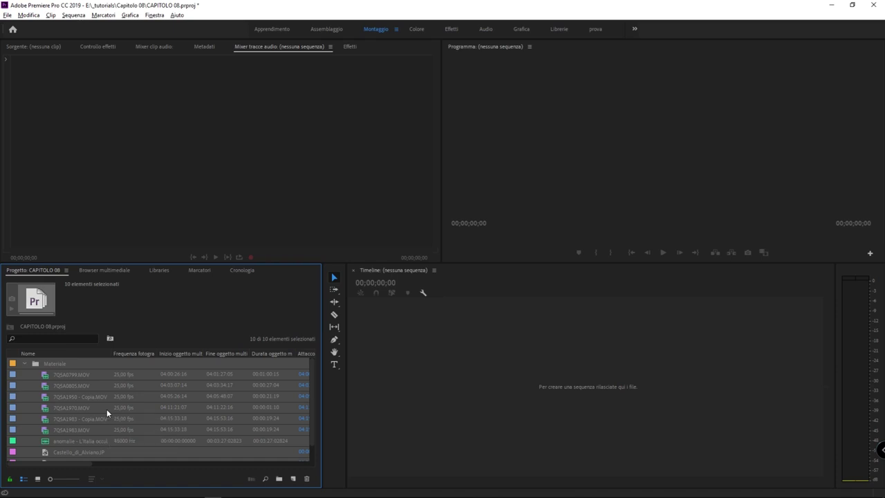
# Step: Select all ten items, including the Materiale bin and its clips, and delete them
pyautogui.click(109, 408)
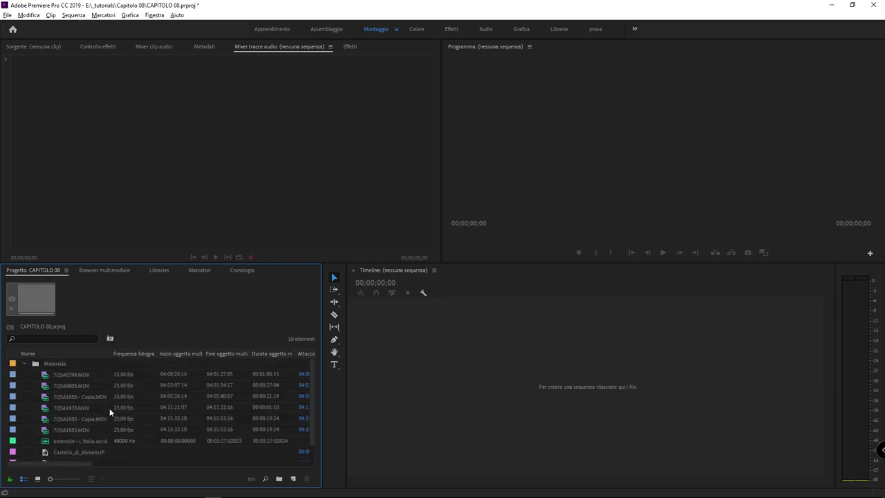
pyautogui.click(76, 392)
pyautogui.hotkey('ctrl', 'a')
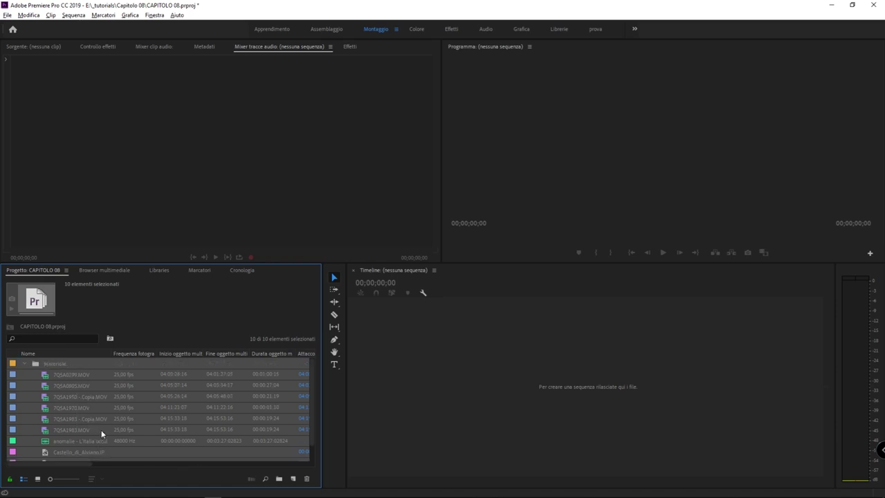
pyautogui.press('Delete')
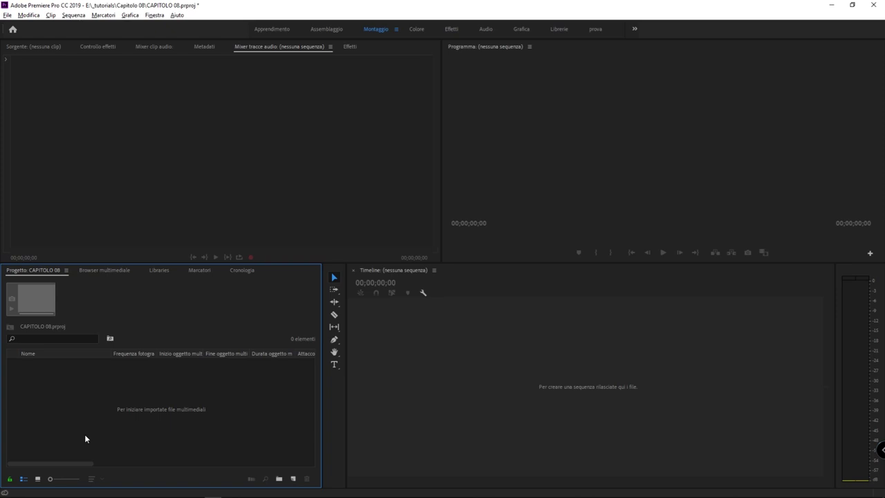
# Step: Import 7Q5A1950 - Copia.MOV from the Materiale folder into the CAPITOLO 08 project and select it
pyautogui.doubleClick(102, 434)
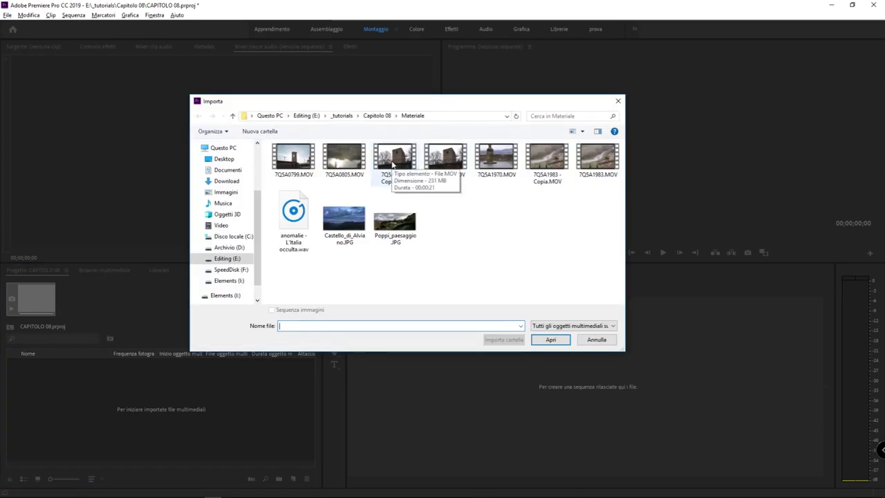
pyautogui.click(392, 163)
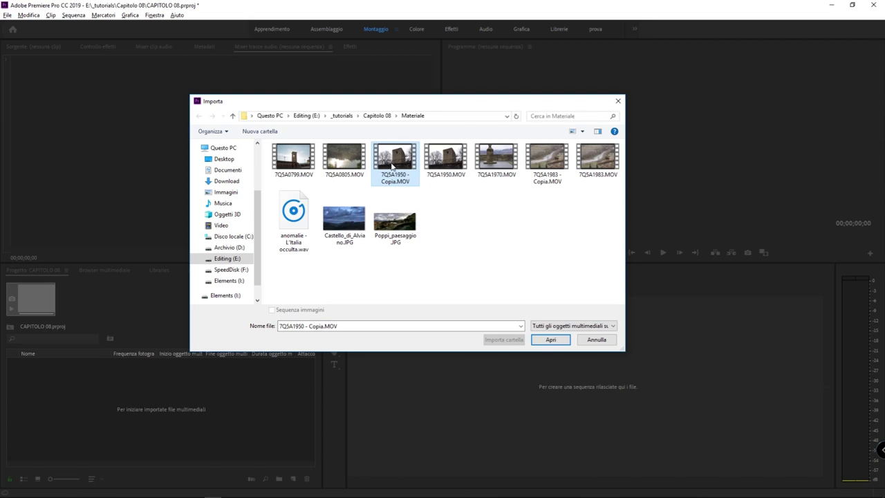
pyautogui.doubleClick(392, 166)
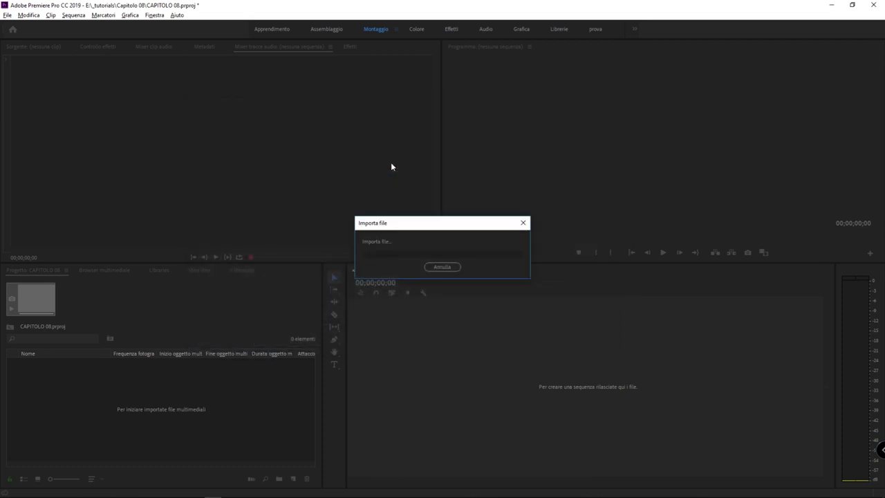
pyautogui.click(85, 385)
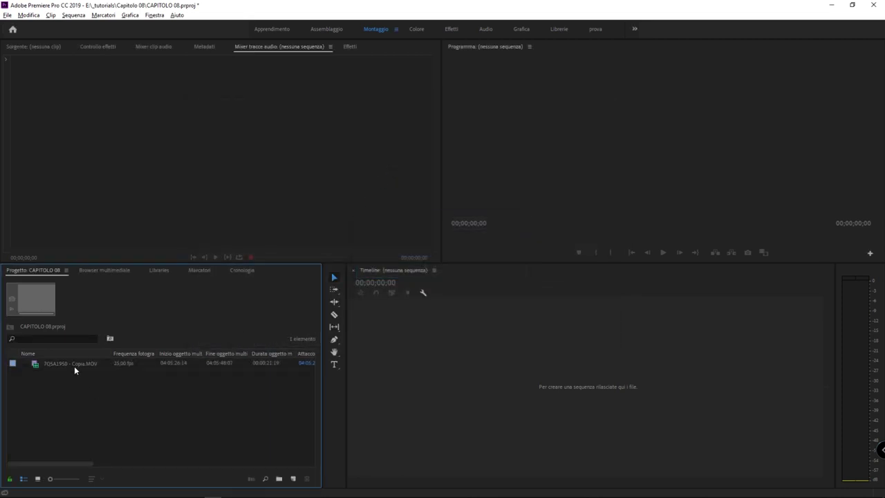
pyautogui.click(76, 367)
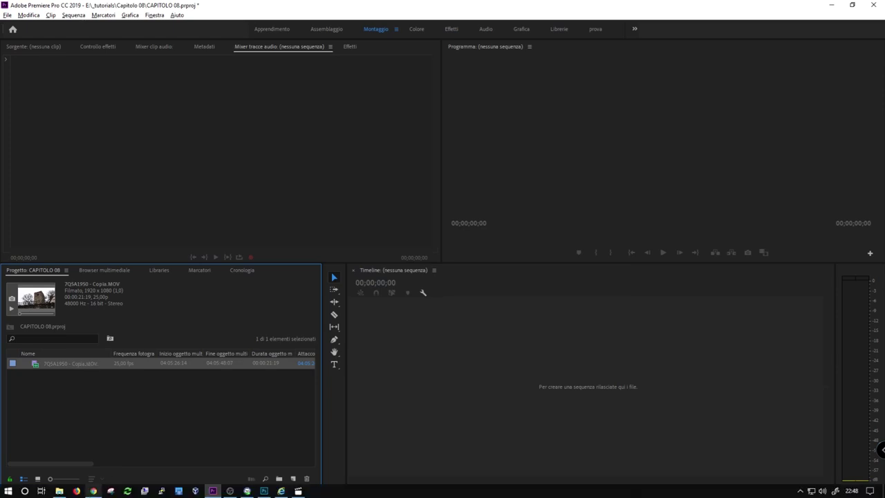
# Step: Delete the 7Q5A1950 - Copia.MOV clip from the Project panel, leaving the bin with 0 items
pyautogui.click(60, 492)
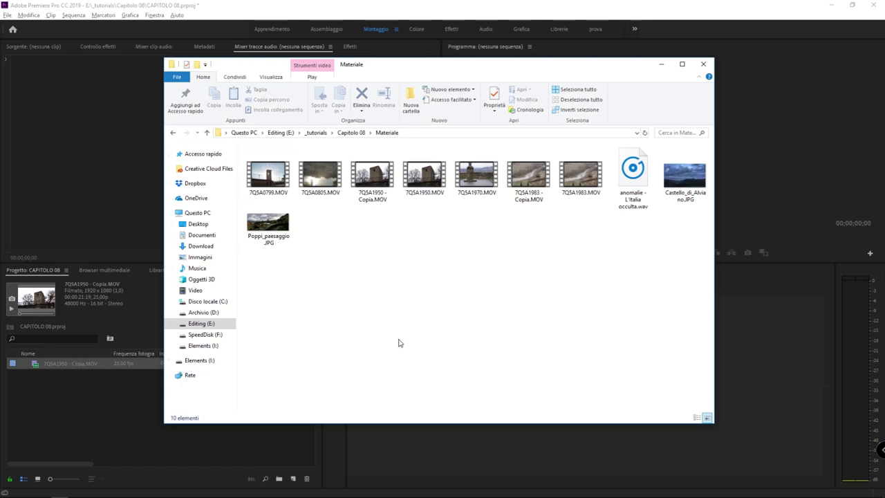
pyautogui.click(75, 367)
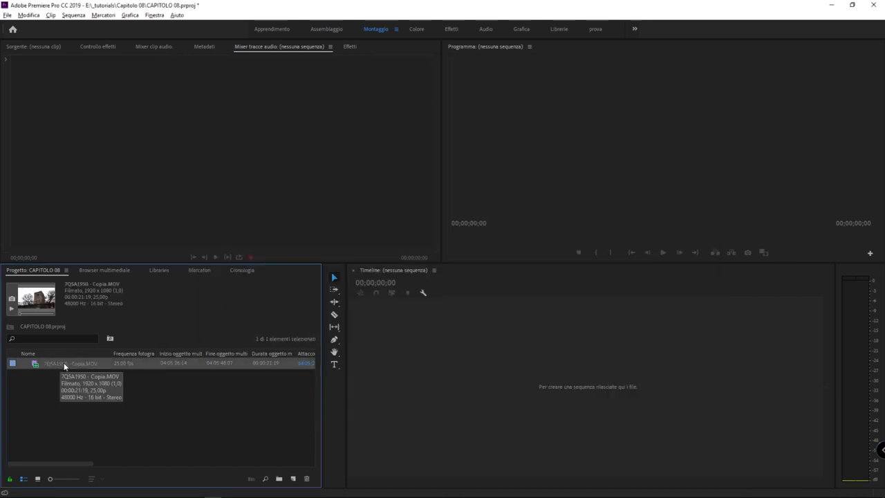
pyautogui.click(107, 393)
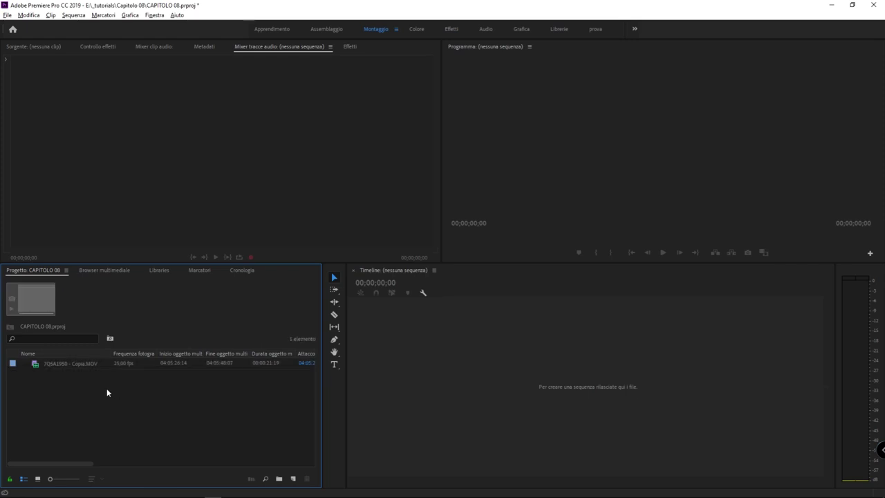
pyautogui.click(71, 367)
pyautogui.press('Delete')
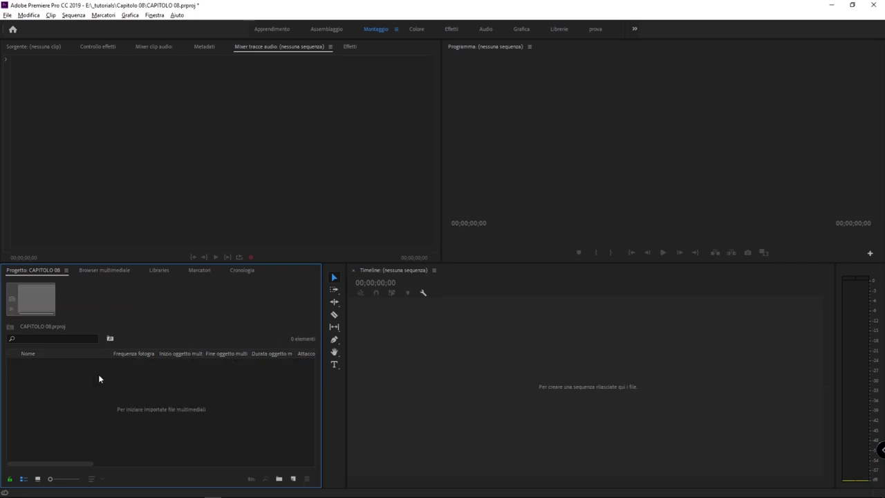
# Step: Drag 7Q5A1950.MOV from the Materiale folder into Premiere's Project panel
pyautogui.click(59, 491)
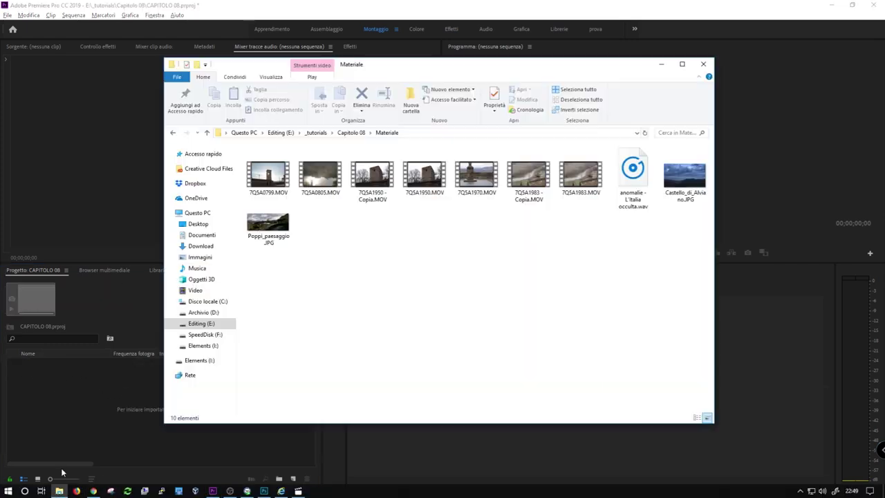
pyautogui.moveTo(429, 176); pyautogui.dragTo(76, 494)
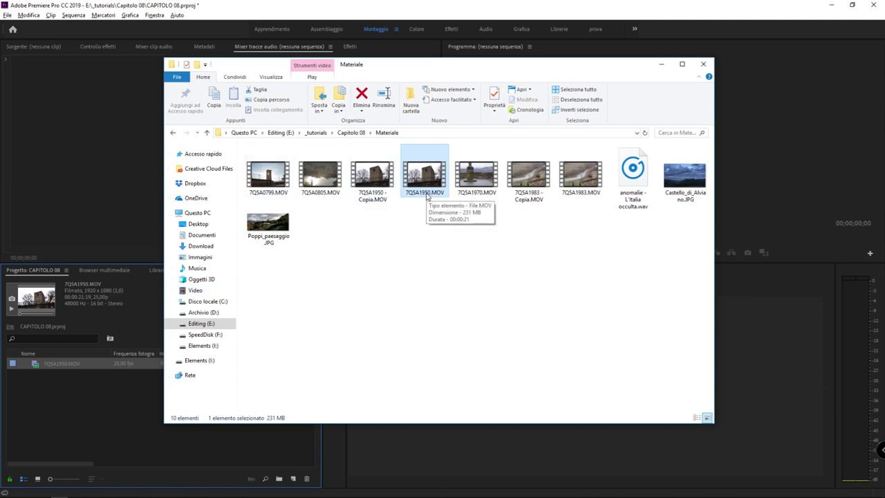
# Step: Cut 7Q5A1950.MOV from Materiale, paste it into Capitolo 08, then reopen Materiale to check
pyautogui.hotkey('ctrl', 'x')
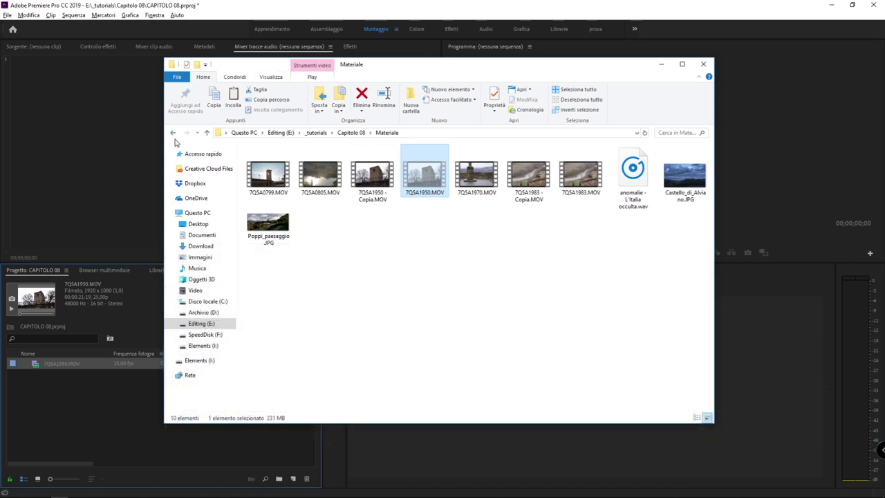
pyautogui.click(173, 134)
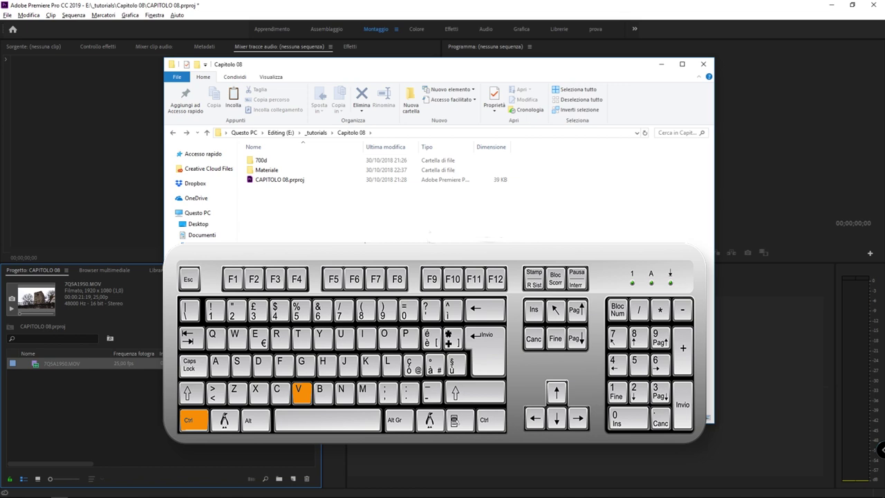
pyautogui.rightClick(330, 214)
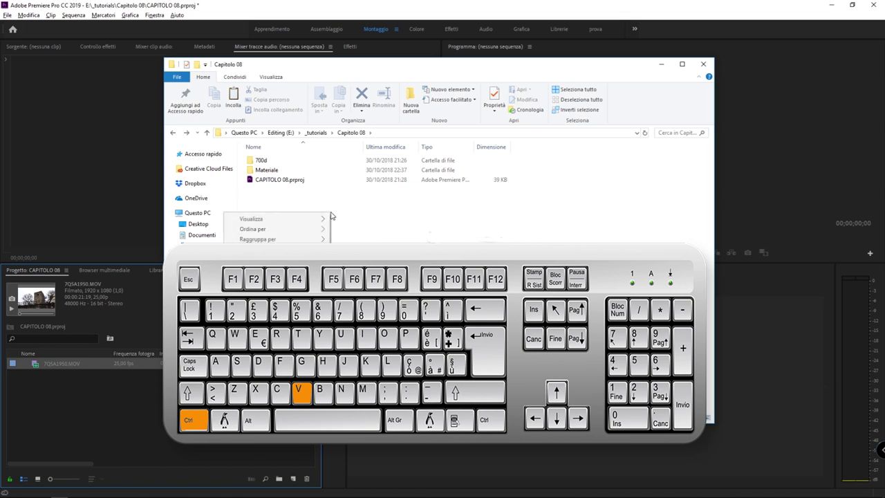
pyautogui.click(283, 278)
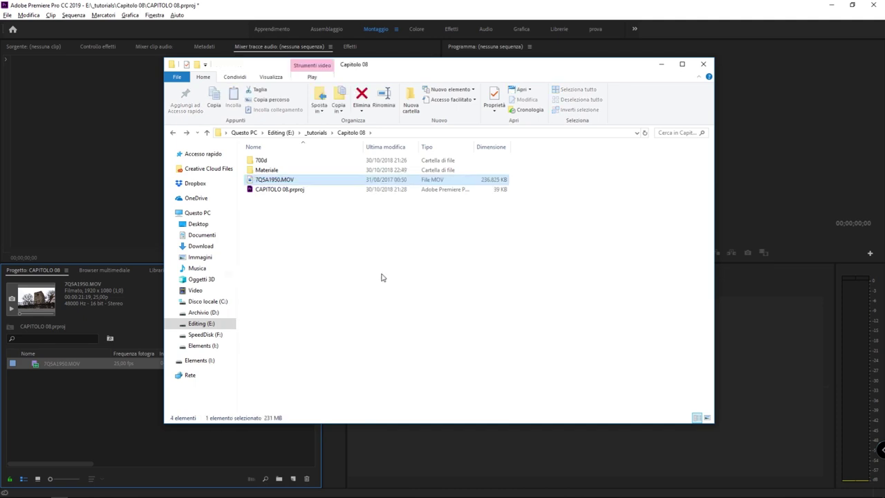
pyautogui.click(348, 255)
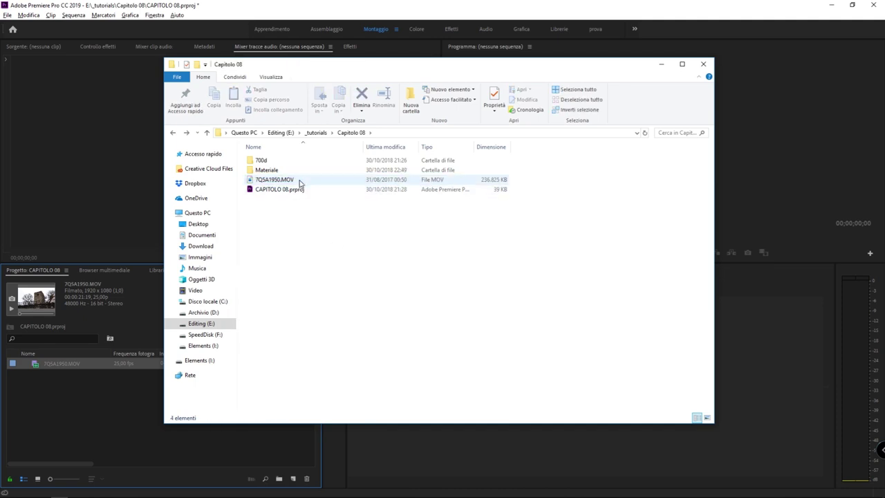
pyautogui.click(297, 180)
pyautogui.doubleClick(296, 169)
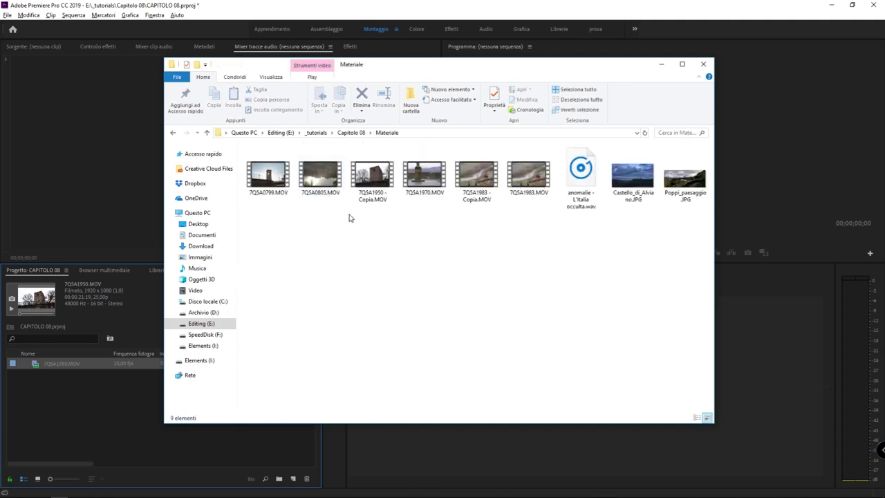
# Step: Open 7Q5A1950.MOV in the Source monitor and scrub it, seeing Media pending
pyautogui.click(61, 365)
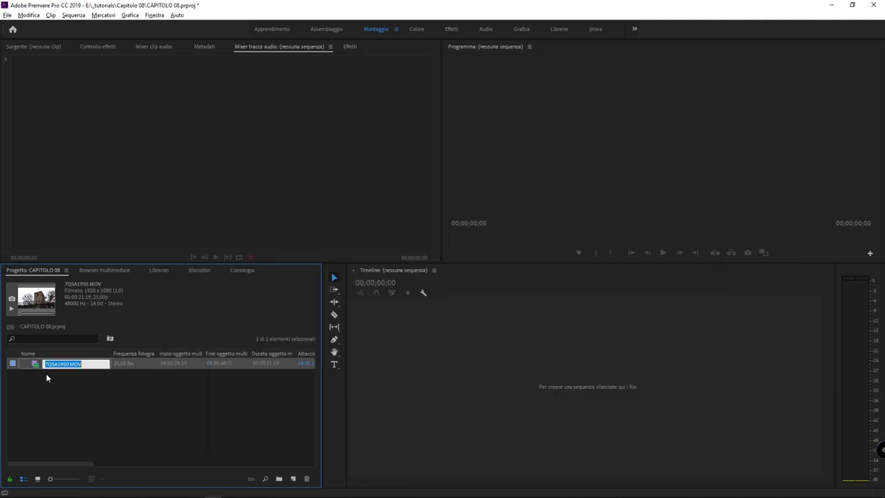
pyautogui.doubleClick(40, 368)
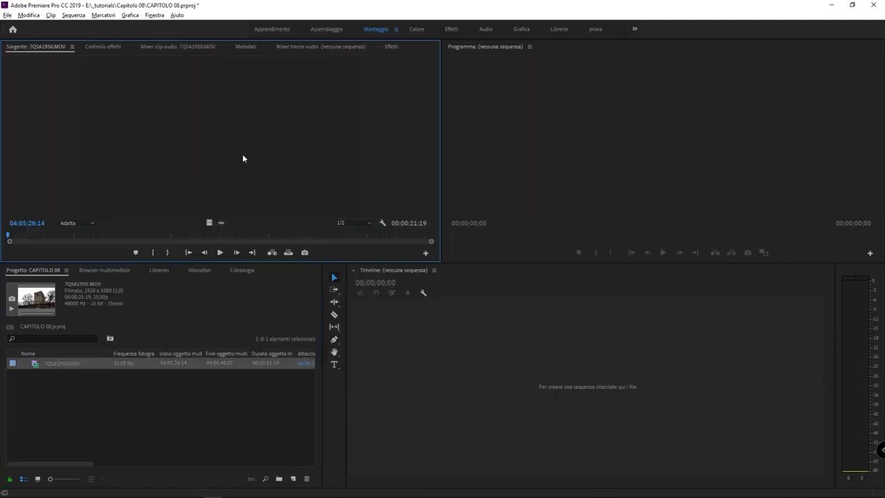
pyautogui.moveTo(203, 236); pyautogui.dragTo(305, 238)
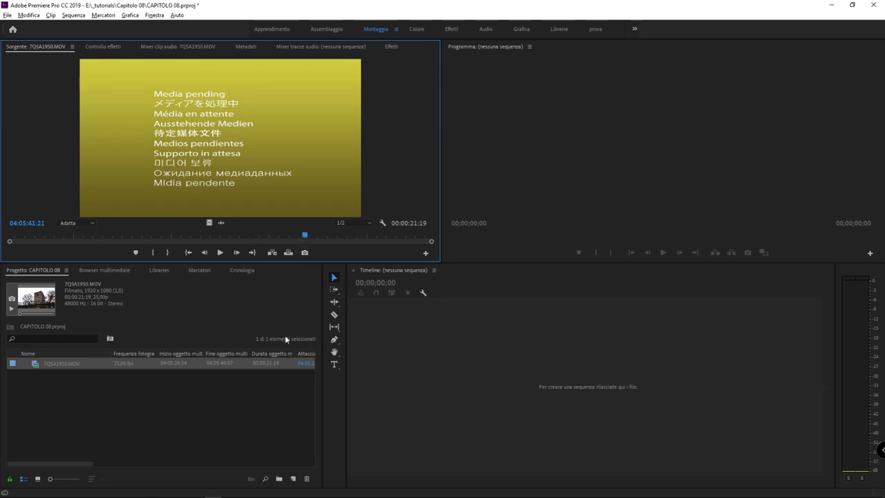
pyautogui.click(251, 442)
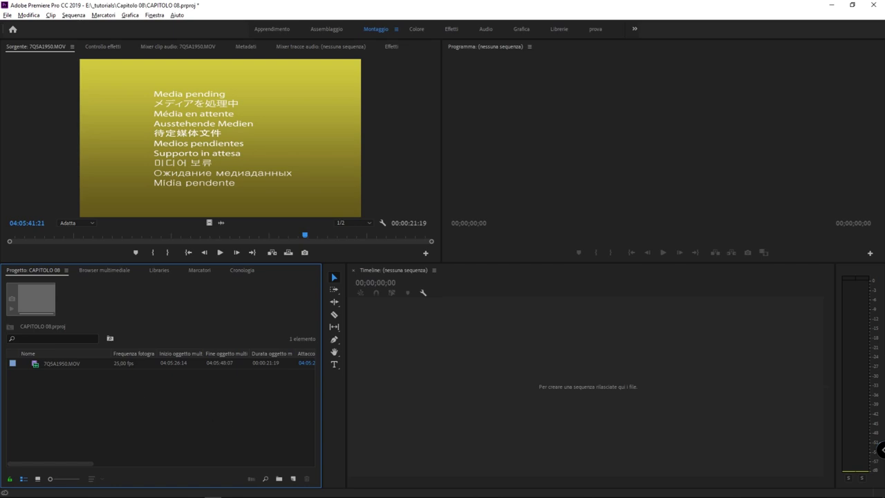
pyautogui.moveTo(97, 485)
pyautogui.click(59, 491)
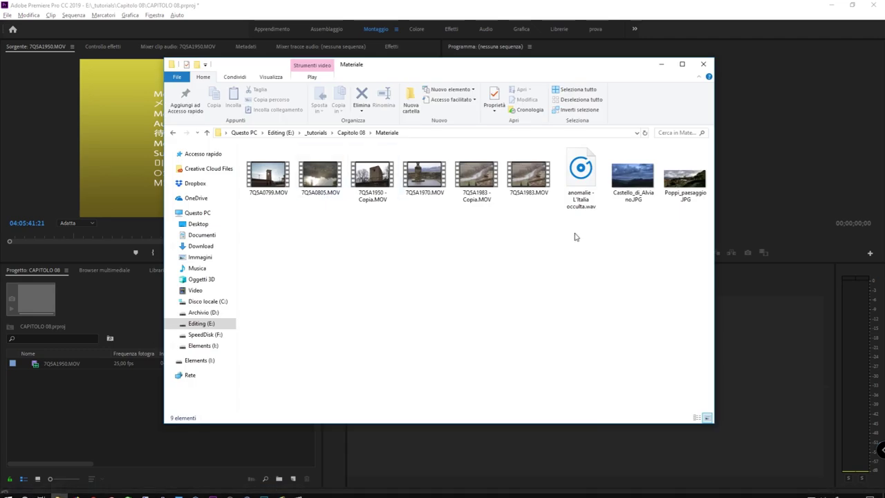
# Step: Edit the name of 7Q5A1950.MOV in Capitolo 08, then return to Premiere's missing-media dialog
pyautogui.click(173, 133)
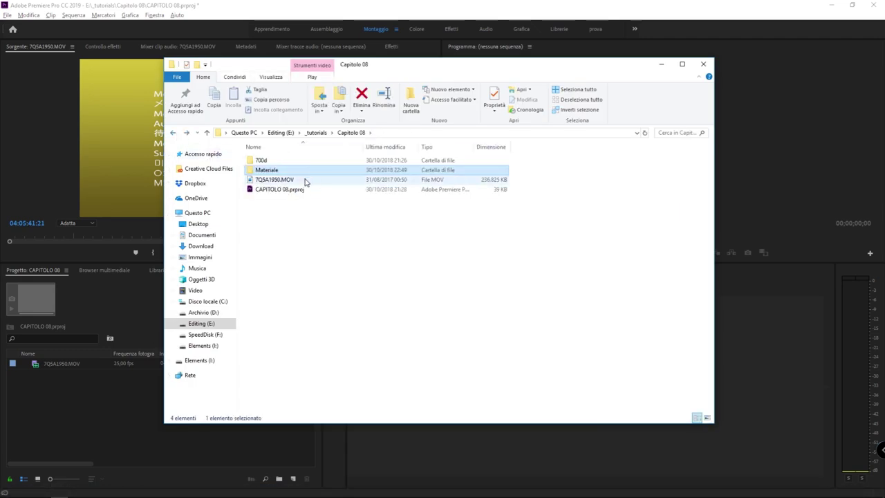
pyautogui.click(280, 180)
pyautogui.press('F2')
pyautogui.write('d')
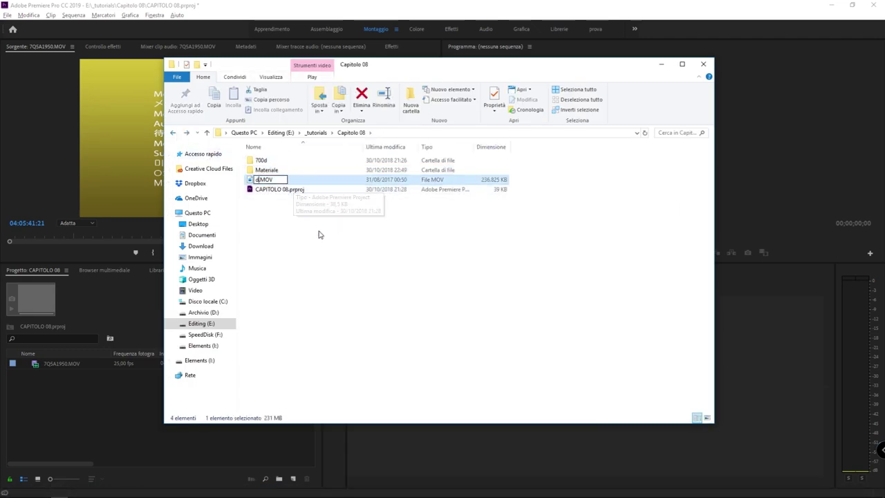
pyautogui.press('Return')
pyautogui.hotkey('alt', 'Tab')
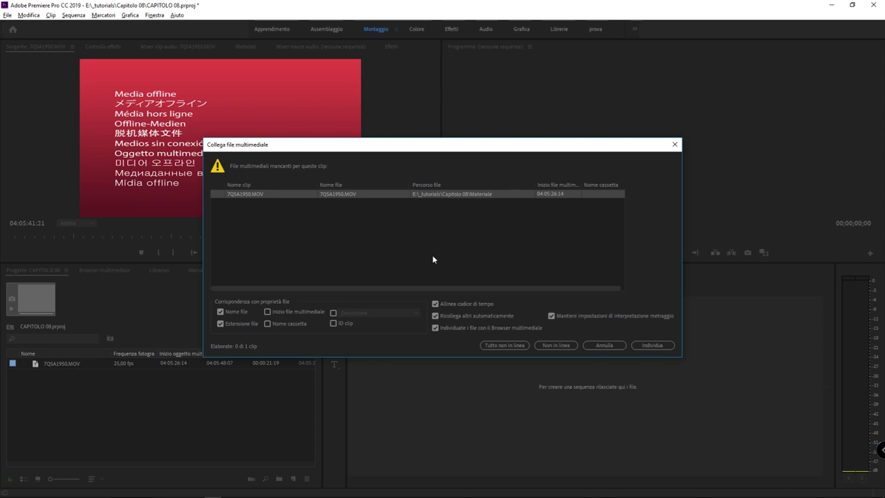
# Step: Dismiss the missing-media prompt and delete the 7Q5A1950.MOV copy from Capitolo 08
pyautogui.press('Escape')
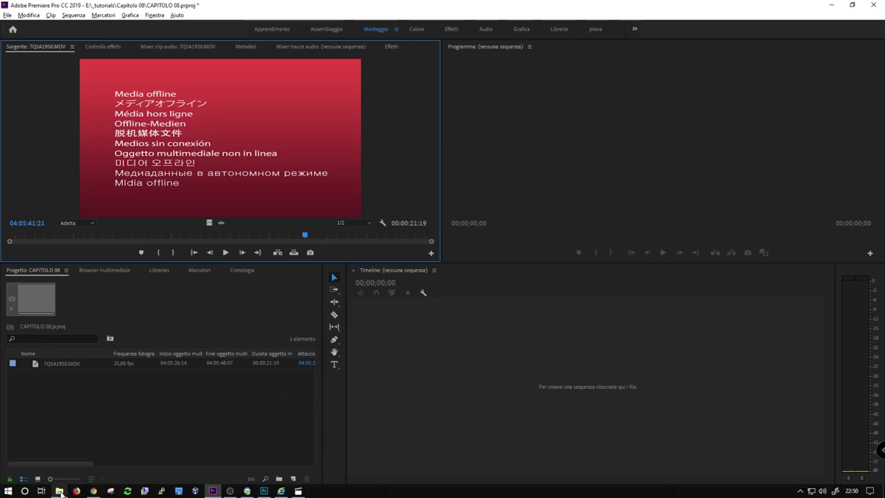
pyautogui.click(59, 491)
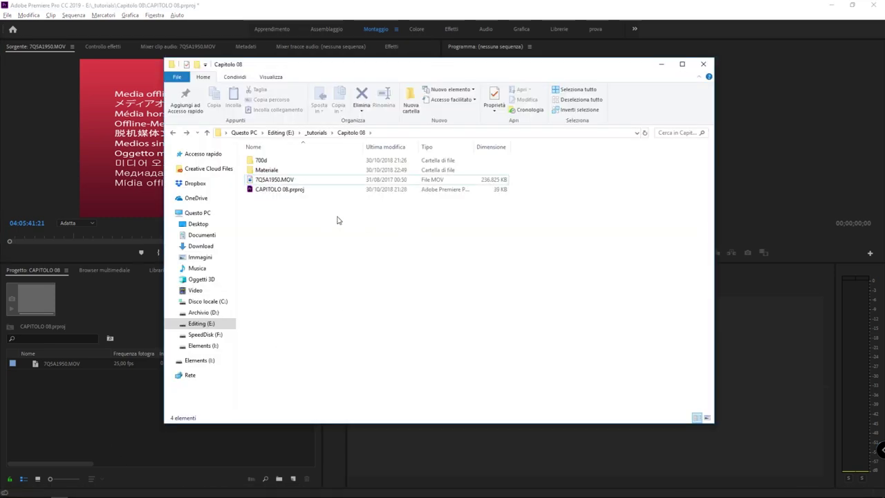
pyautogui.click(292, 179)
pyautogui.press('Delete')
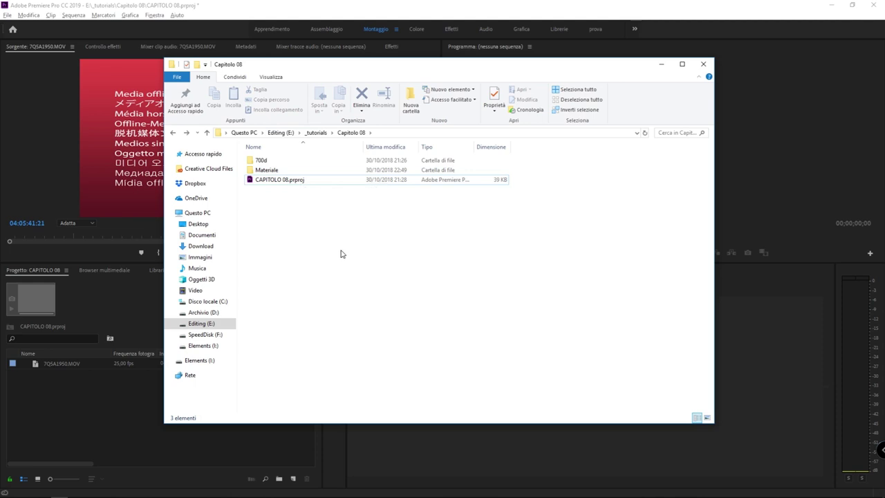
# Step: Relink the offline 7Q5A1950.MOV clip to its file in Materiale and save the project
pyautogui.click(138, 399)
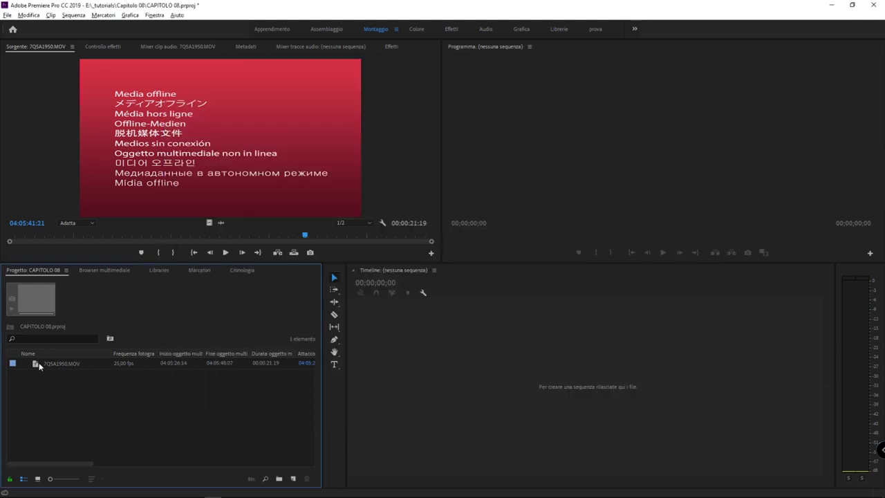
pyautogui.click(39, 366)
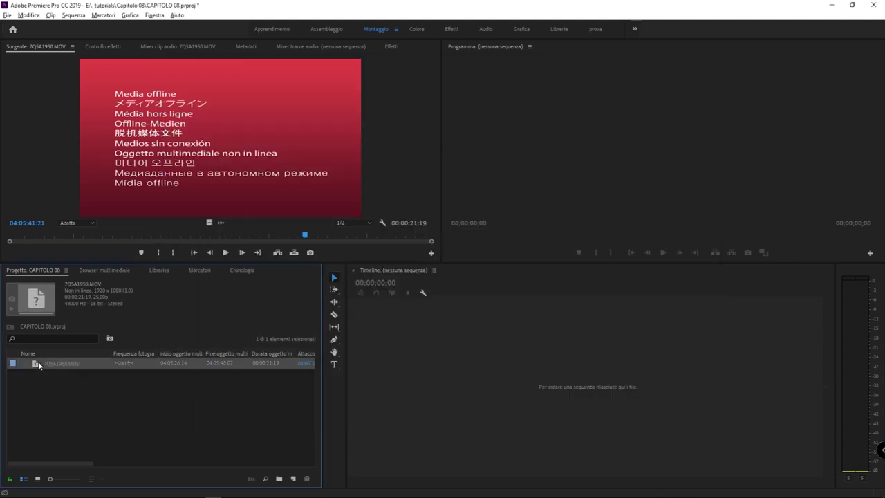
pyautogui.rightClick(40, 366)
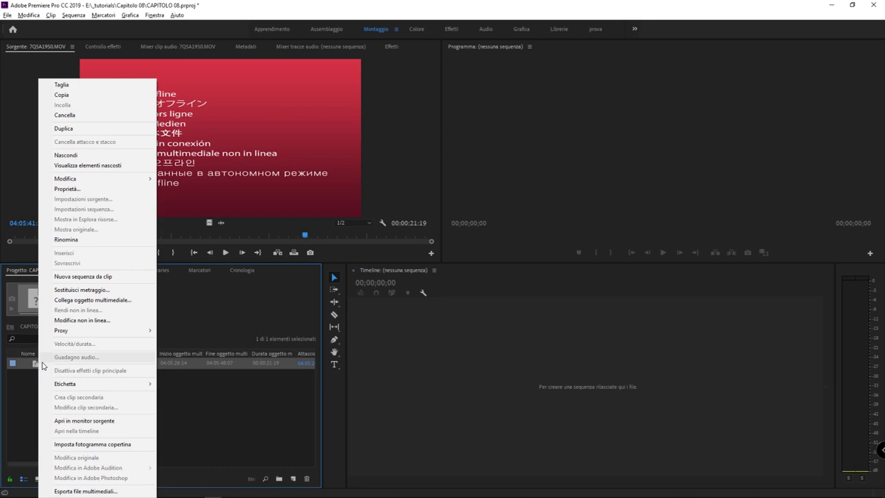
pyautogui.click(92, 300)
pyautogui.click(653, 343)
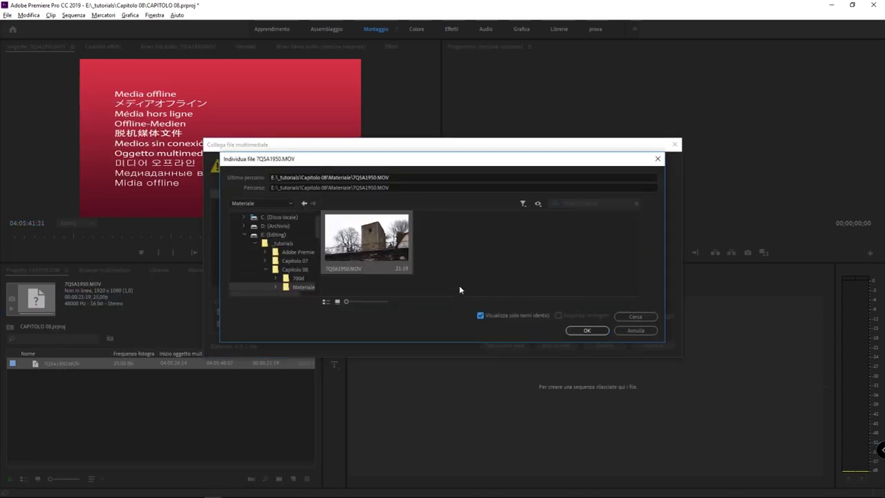
pyautogui.click(587, 329)
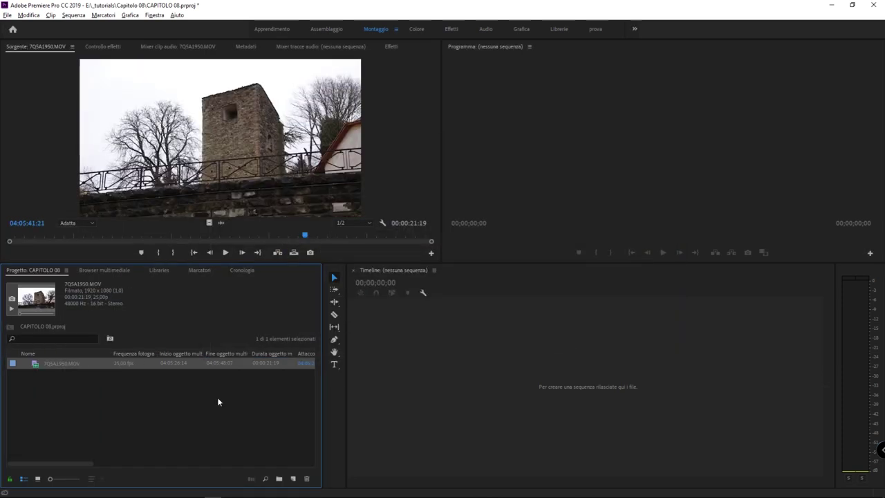
pyautogui.hotkey('ctrl', 's')
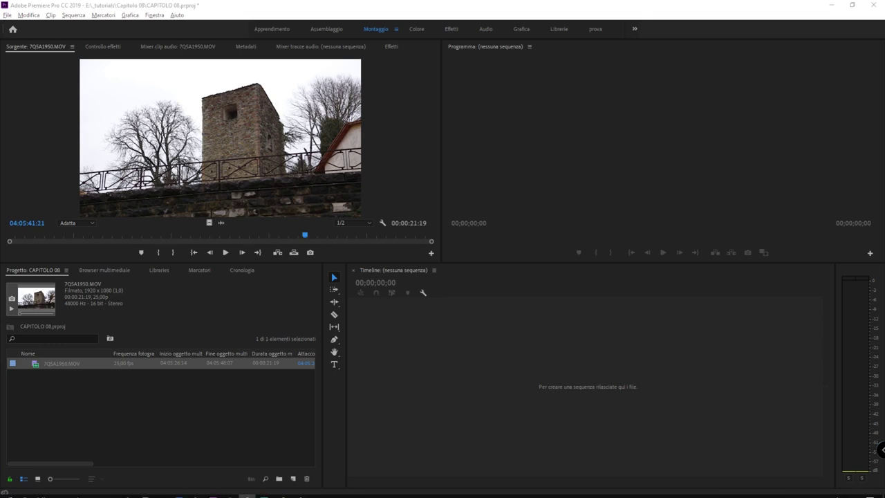
# Step: Open the Materiale folder and select 7Q5A1950.MOV, back among its 10 items
pyautogui.moveTo(76, 492)
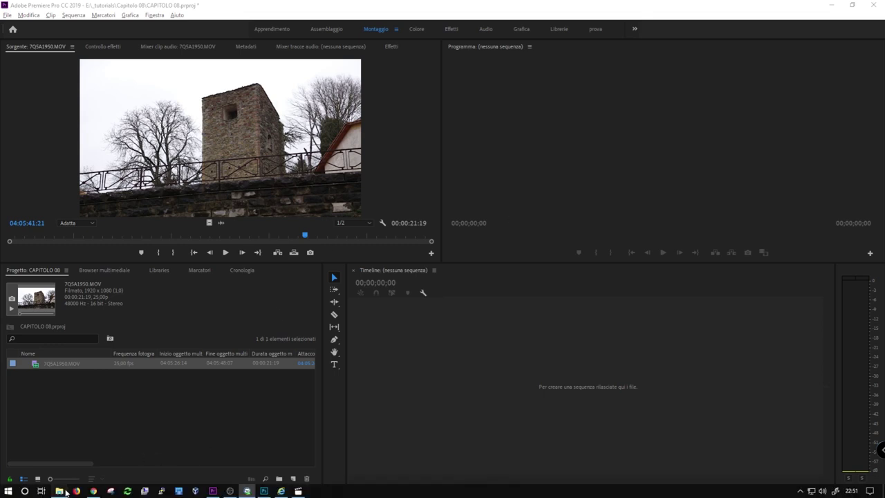
pyautogui.click(247, 493)
pyautogui.click(306, 173)
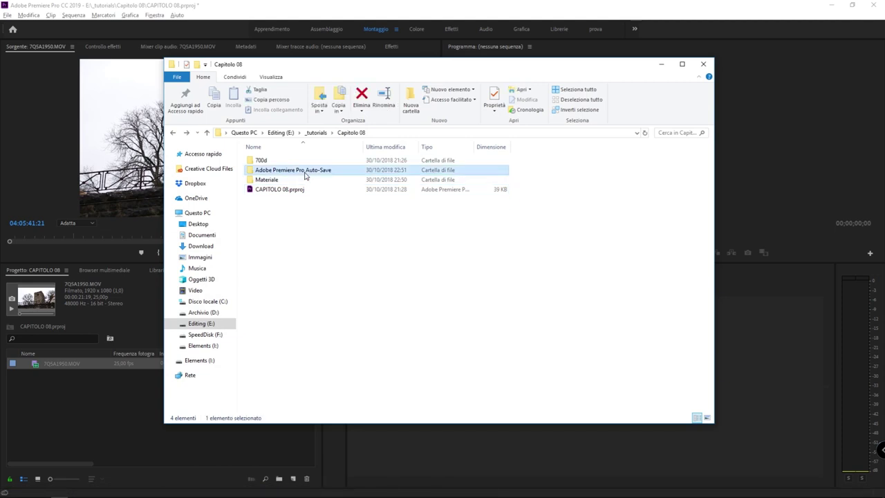
pyautogui.doubleClick(305, 179)
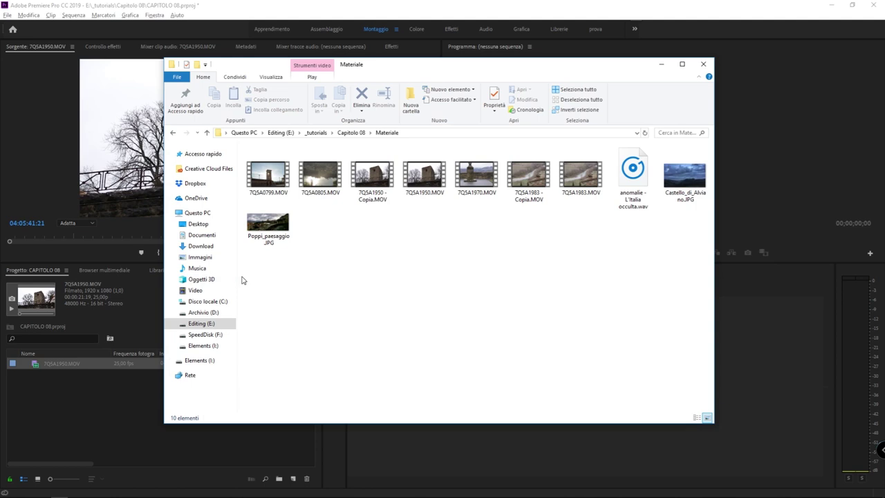
pyautogui.click(424, 177)
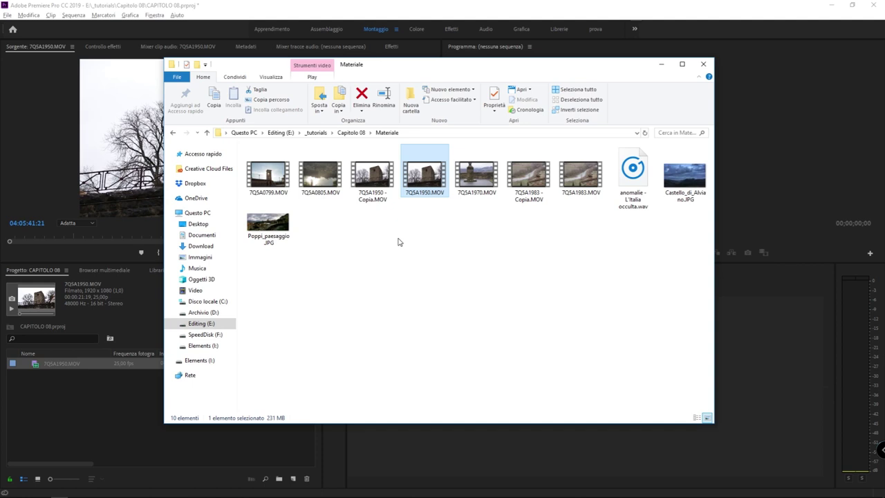
# Step: Go back to Capitolo 08 and open Materiale to view its MOV clips, WAV audio and JPG images
pyautogui.click(351, 132)
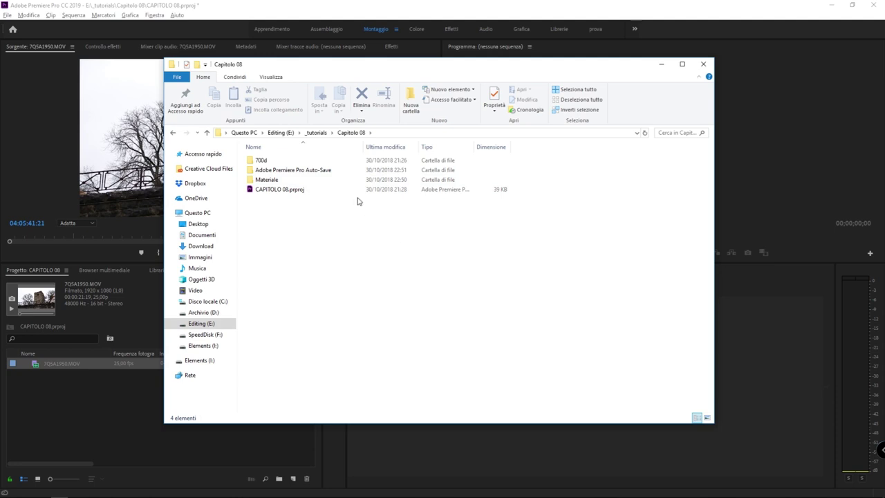
pyautogui.click(330, 182)
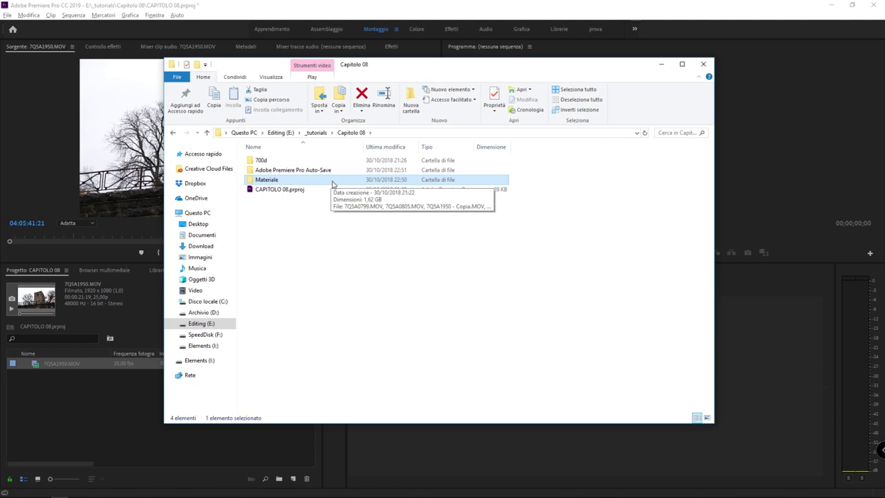
pyautogui.doubleClick(332, 183)
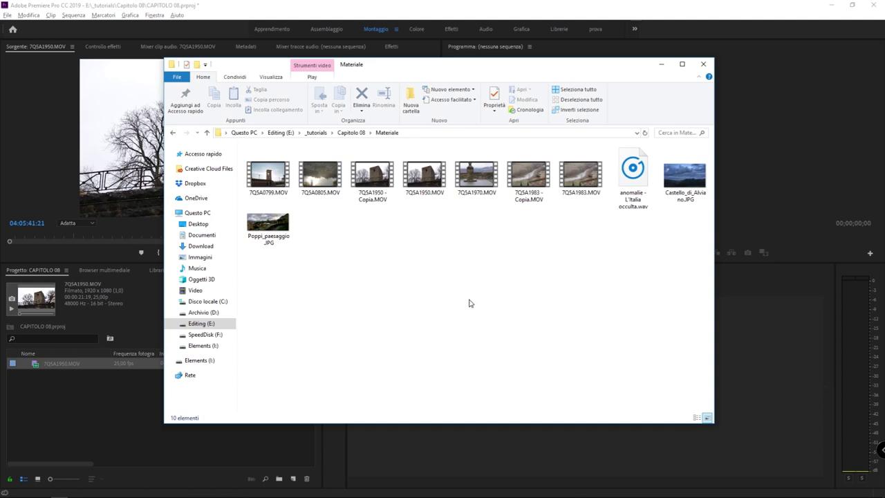
# Step: Create two new folders, PP and PAESAGGI, inside the Materiale folder
pyautogui.rightClick(394, 251)
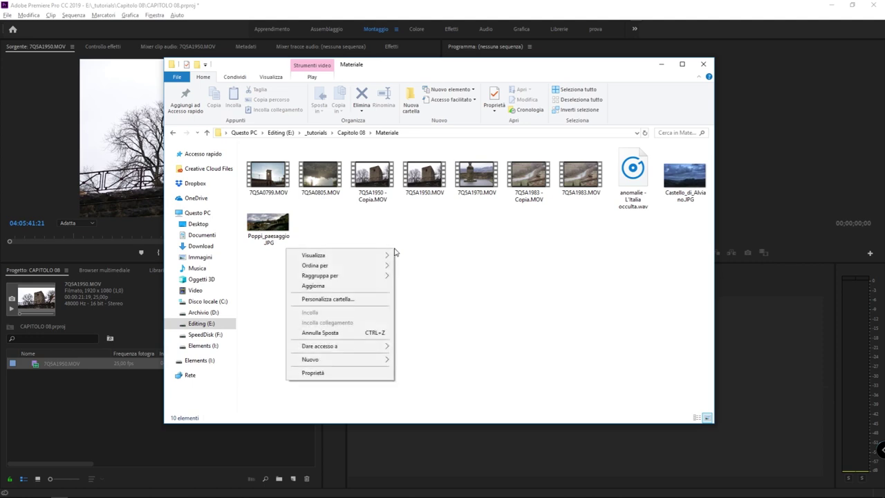
pyautogui.moveTo(365, 359)
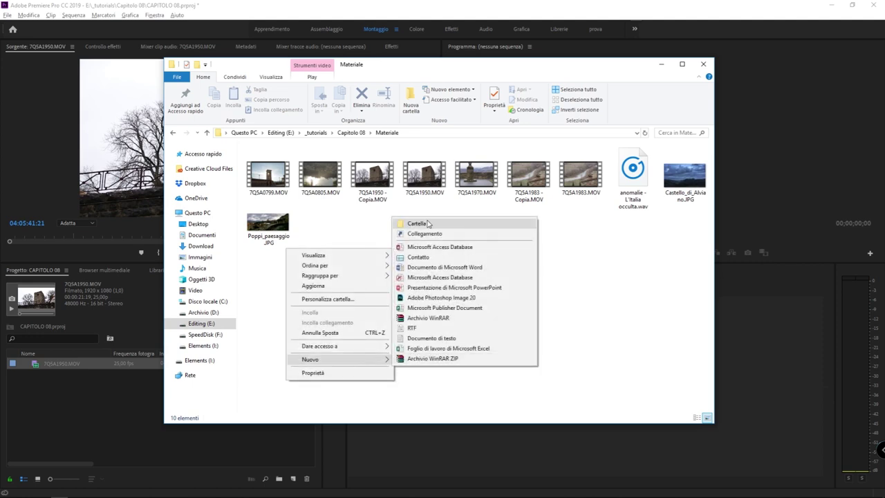
pyautogui.click(428, 223)
pyautogui.write('PP')
pyautogui.press('Return')
pyautogui.rightClick(428, 223)
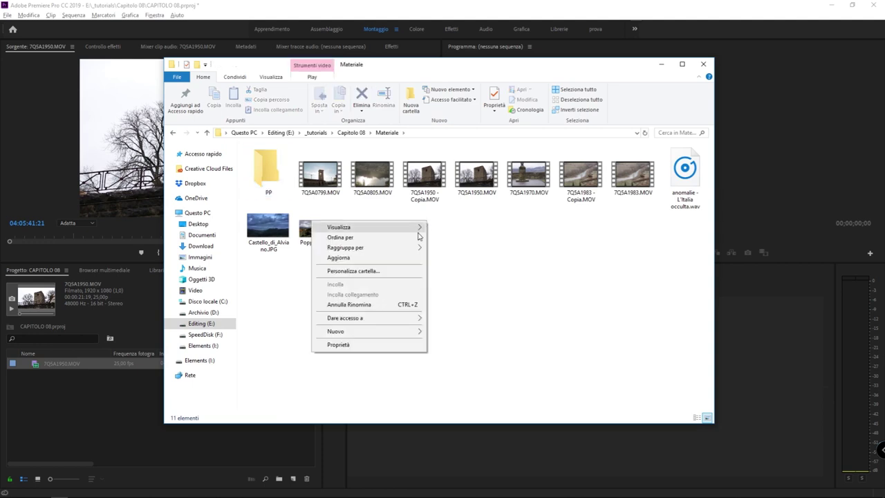
pyautogui.moveTo(395, 335)
pyautogui.click(450, 333)
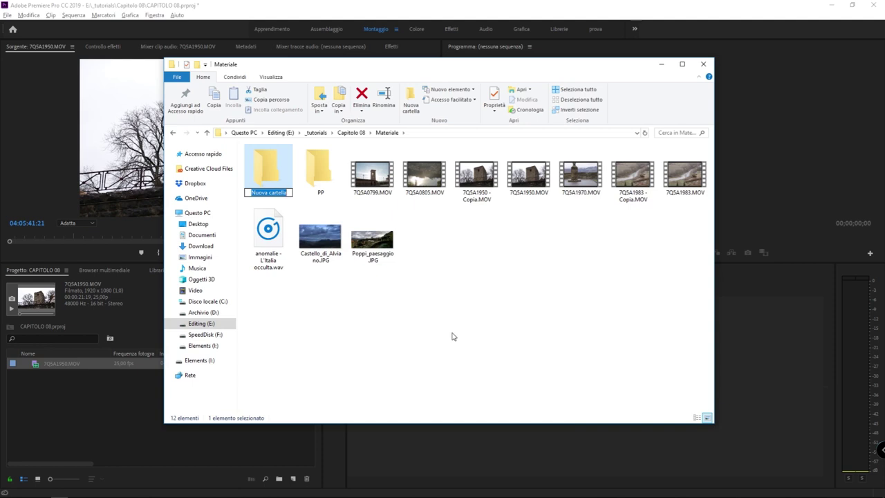
pyautogui.write('PAESAGGI')
pyautogui.press('Return')
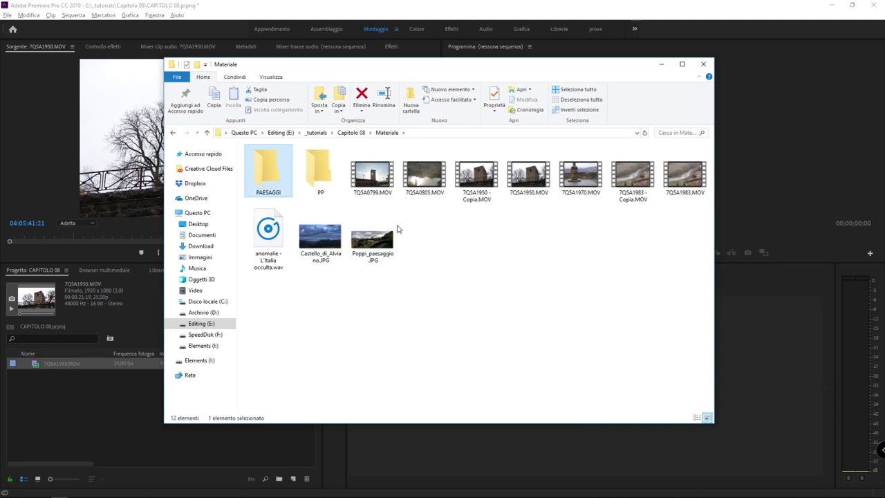
# Step: Return to Capitolo 08 and select the CAPITOLO 08.prproj project file
pyautogui.click(348, 135)
pyautogui.click(322, 235)
pyautogui.click(304, 192)
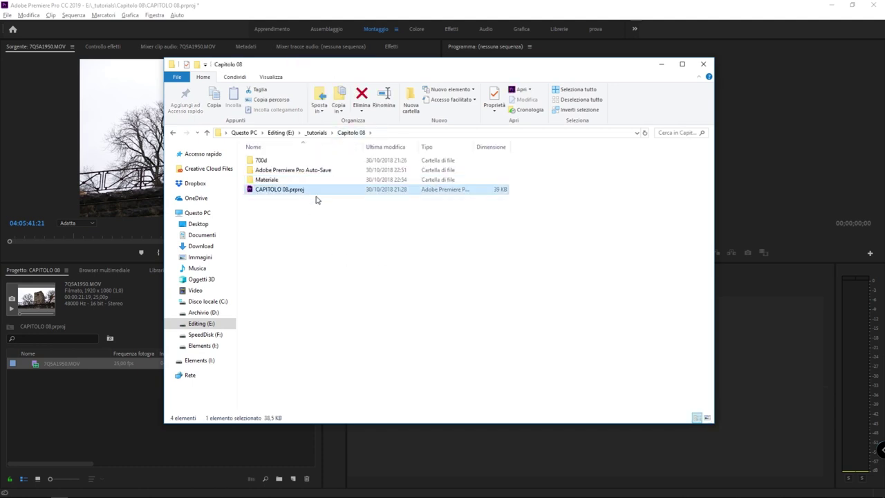
pyautogui.click(286, 251)
pyautogui.click(267, 180)
pyautogui.doubleClick(267, 181)
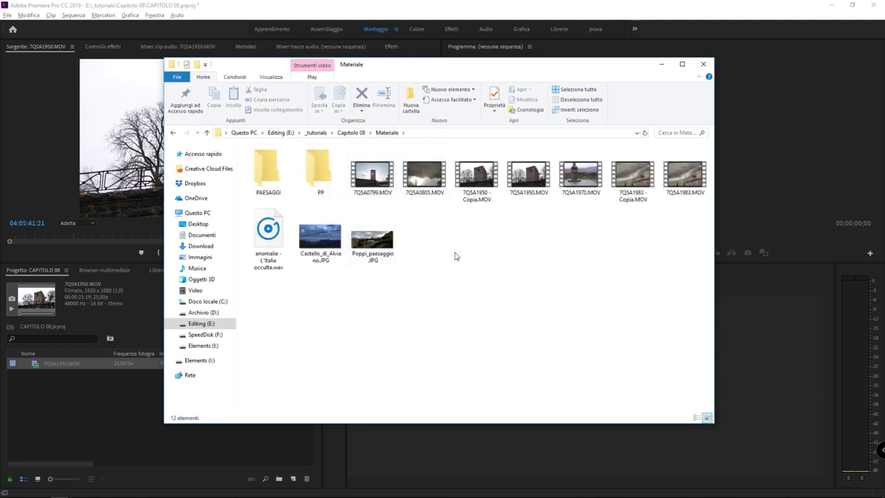
pyautogui.click(172, 132)
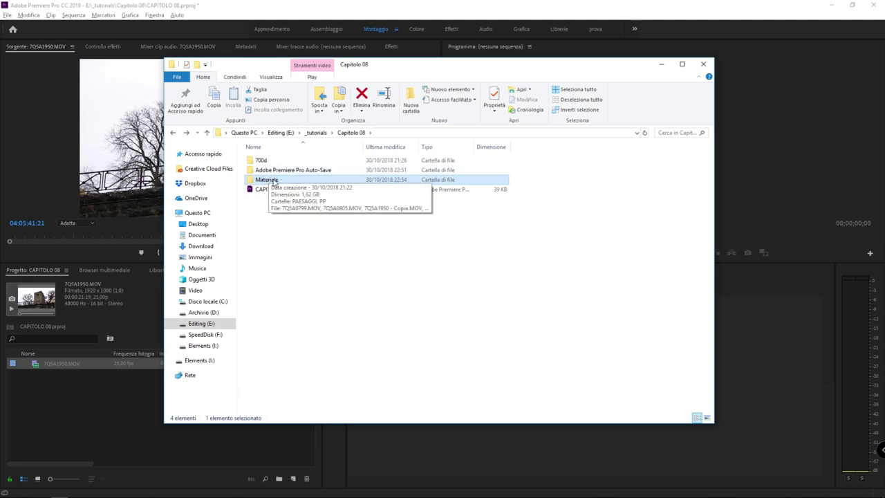
pyautogui.doubleClick(270, 182)
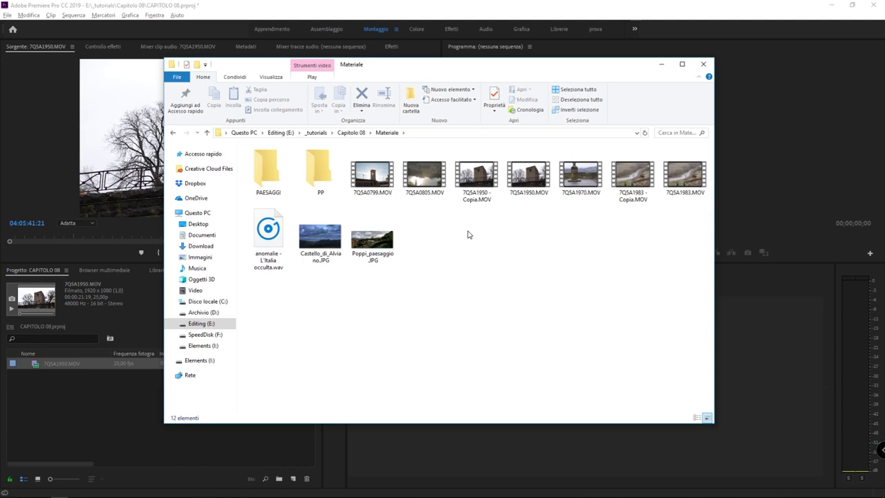
pyautogui.click(529, 173)
pyautogui.click(476, 173)
pyautogui.click(425, 173)
pyautogui.click(517, 277)
pyautogui.click(173, 132)
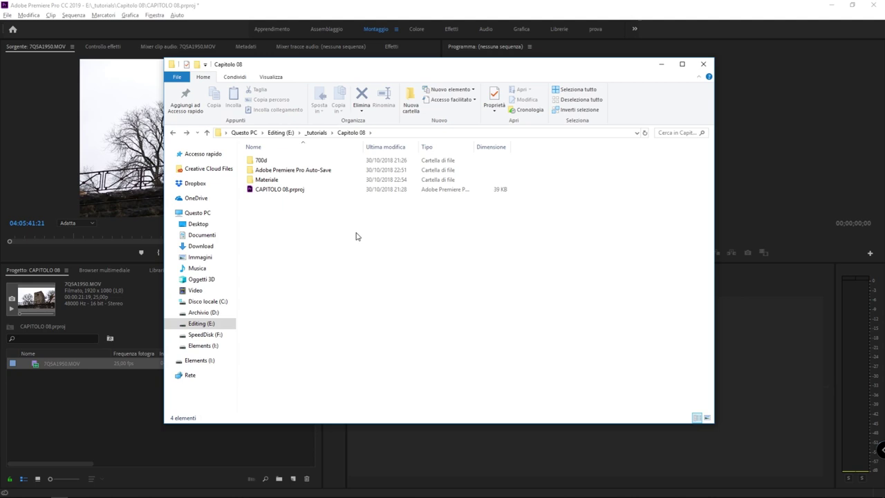
pyautogui.click(313, 196)
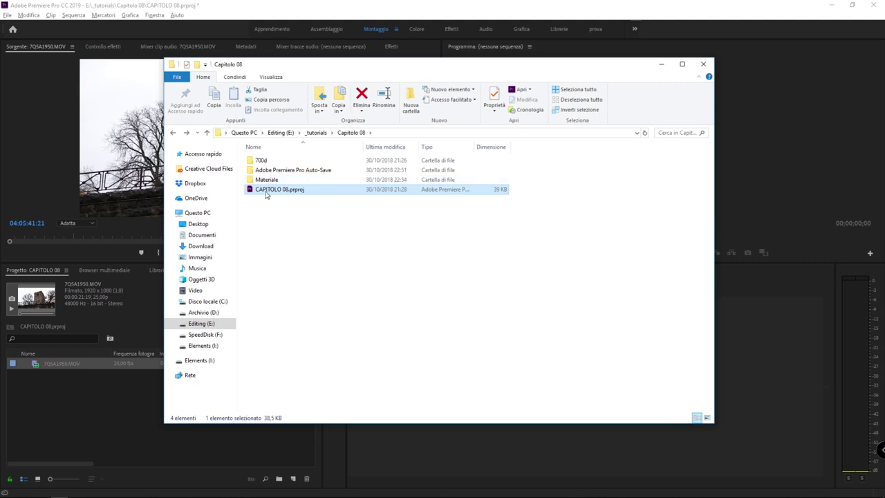
pyautogui.click(337, 219)
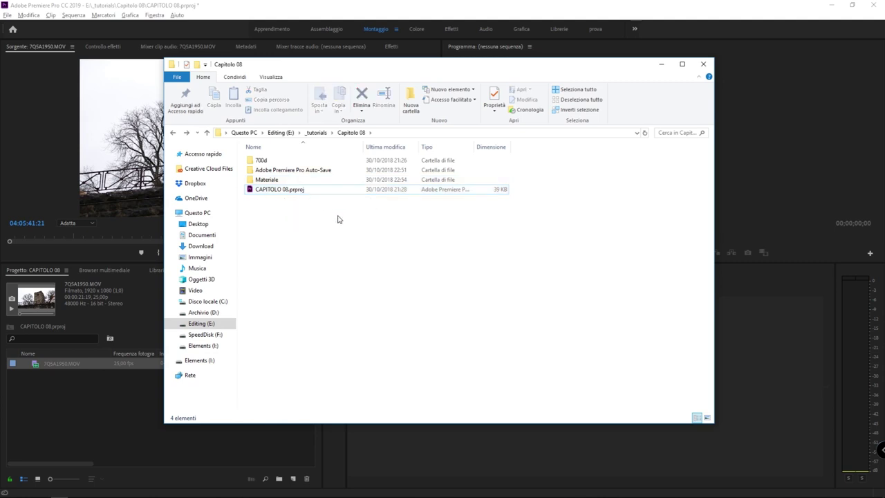
pyautogui.click(304, 192)
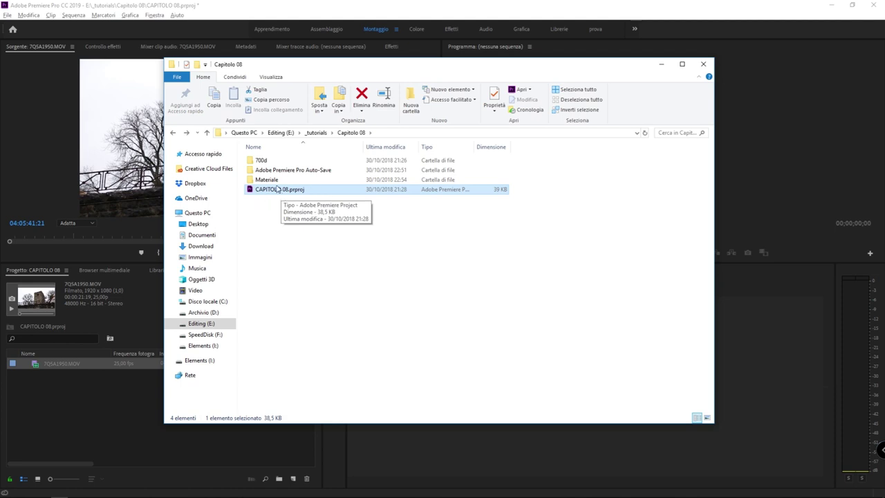
pyautogui.click(278, 189)
pyautogui.click(273, 180)
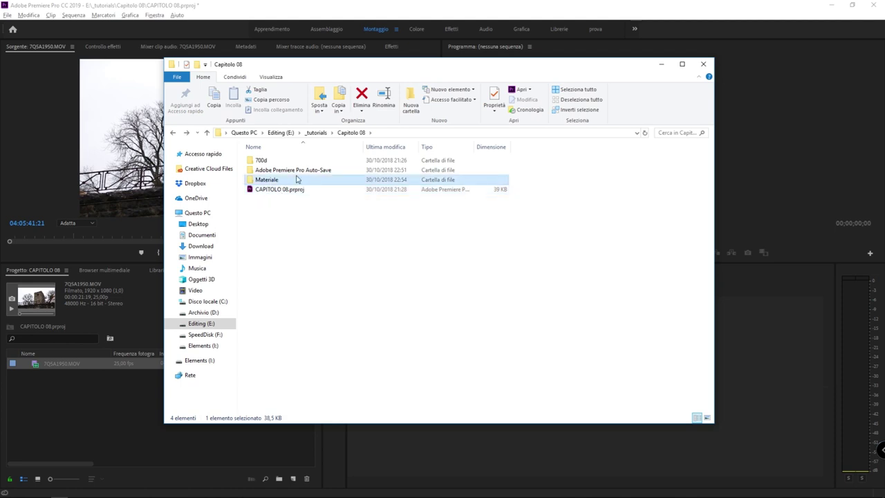
pyautogui.keyDown('ctrl'); pyautogui.click(283, 190); pyautogui.keyUp('ctrl')
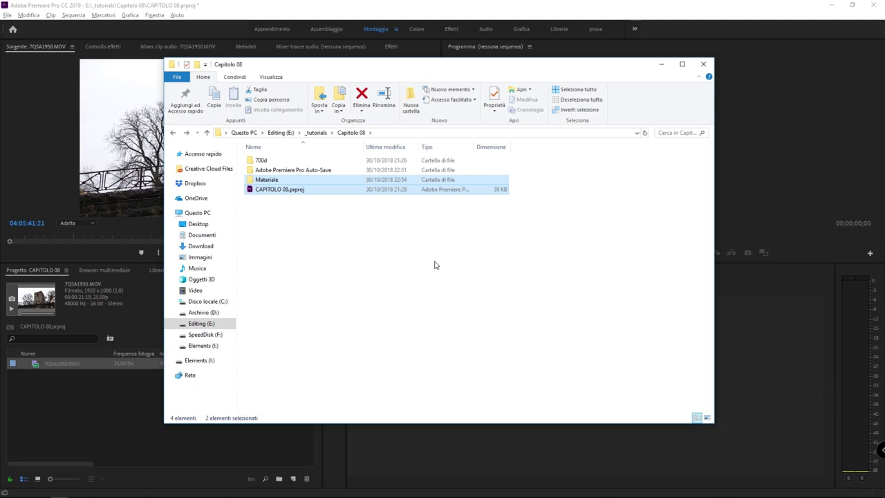
# Step: Drop the project file from the selection and bring Premiere Pro's CAPITOLO 08 project back in front
pyautogui.hotkey('shift', 'Up')
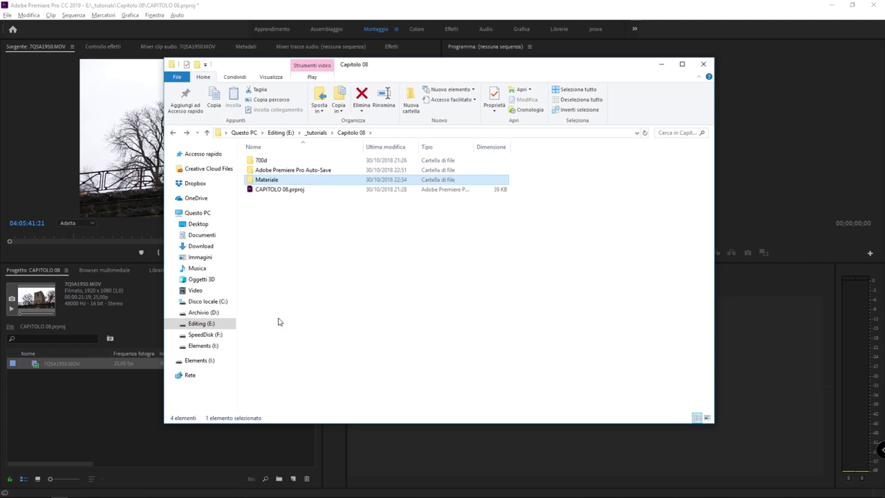
pyautogui.click(69, 393)
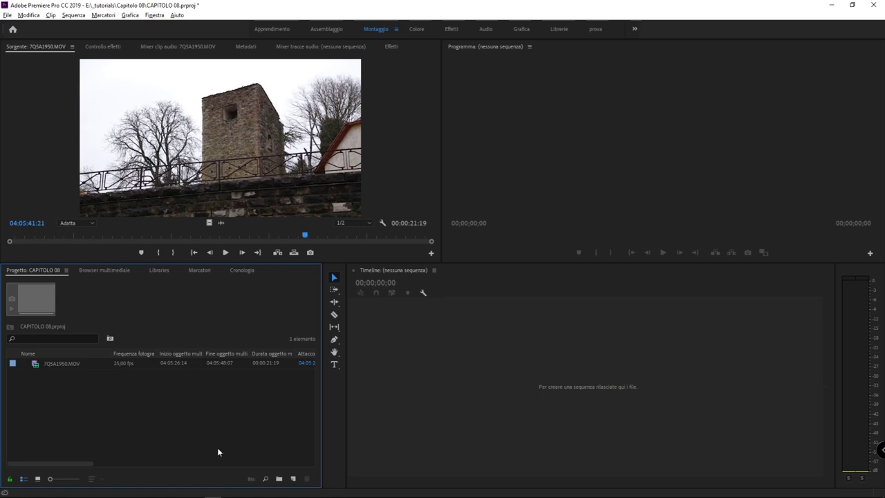
pyautogui.click(38, 479)
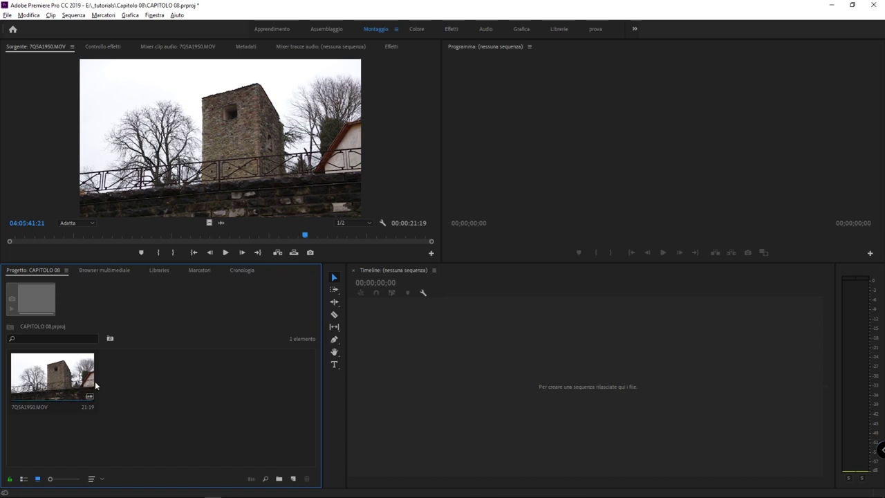
pyautogui.click(22, 479)
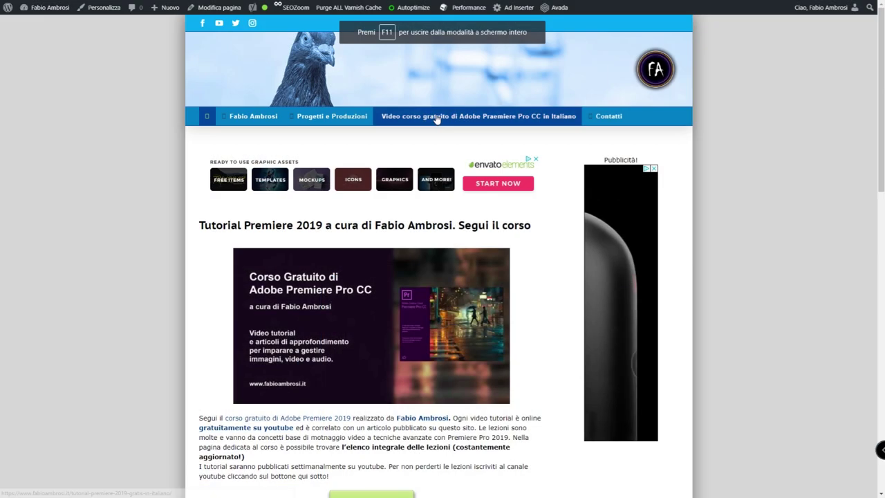
# Step: Scroll down through the Premiere Pro course article's 50-lesson index, then back up
pyautogui.scroll(-2, 364, 293)
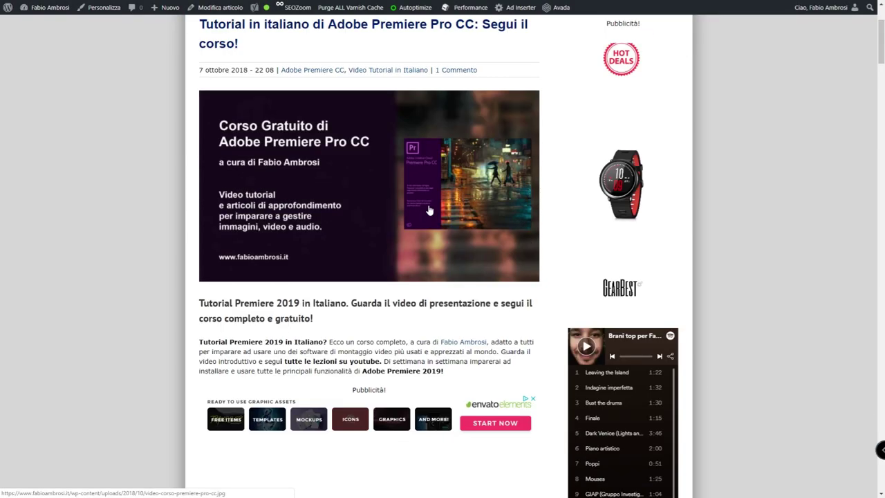
pyautogui.scroll(-2, 365, 293)
pyautogui.scroll(-5, 429, 212)
pyautogui.scroll(-2, 432, 204)
pyautogui.scroll(-7, 437, 198)
pyautogui.scroll(-6, 436, 200)
pyautogui.scroll(-7, 437, 204)
pyautogui.scroll(-6, 436, 205)
pyautogui.scroll(-7, 438, 204)
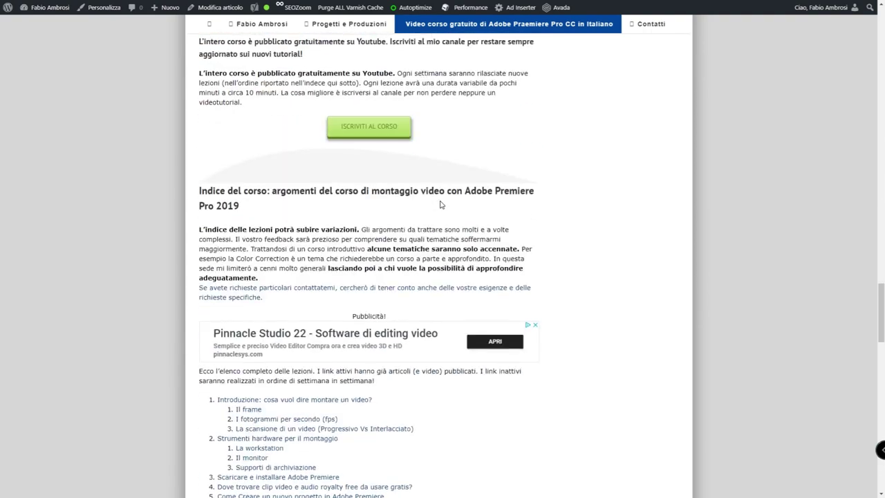
pyautogui.scroll(-6, 437, 204)
pyautogui.scroll(-3, 307, 306)
pyautogui.scroll(-4, 315, 293)
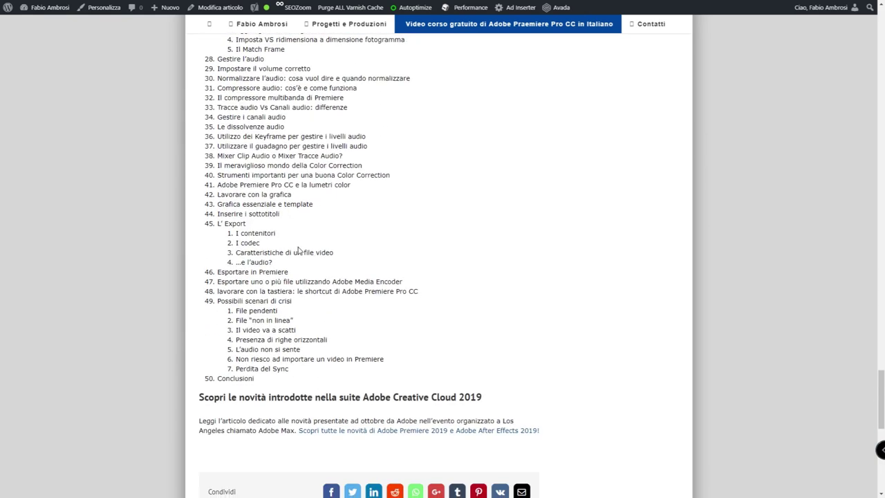
pyautogui.scroll(4, 311, 290)
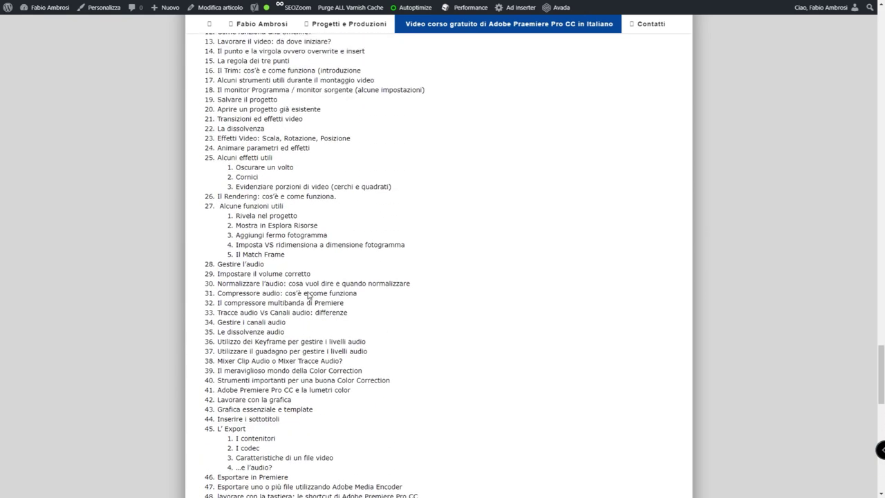
pyautogui.scroll(5, 379, 295)
pyautogui.scroll(4, 380, 295)
pyautogui.scroll(3, 410, 285)
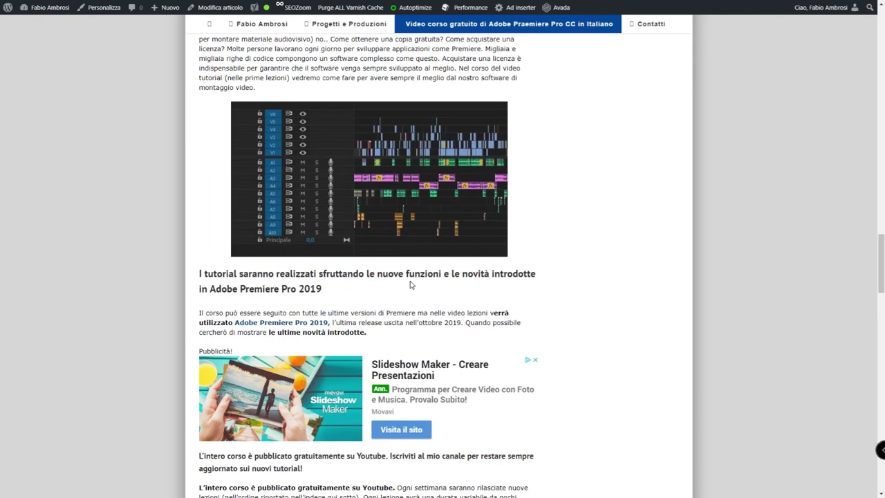